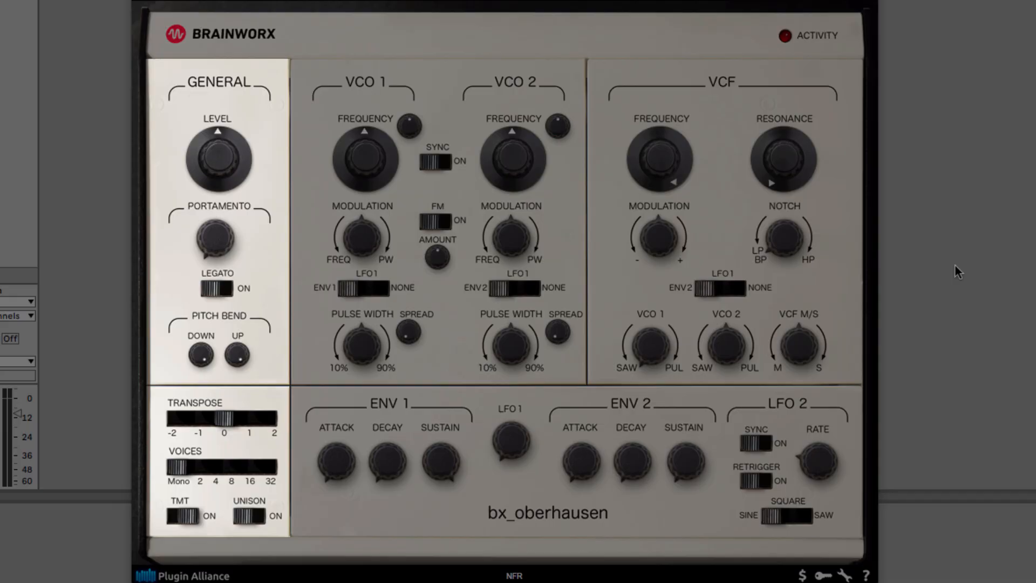
Step: Lower the General level slightly, and set Transpose to -1 with 8 voices
left_click_drag(217, 167, 215, 175)
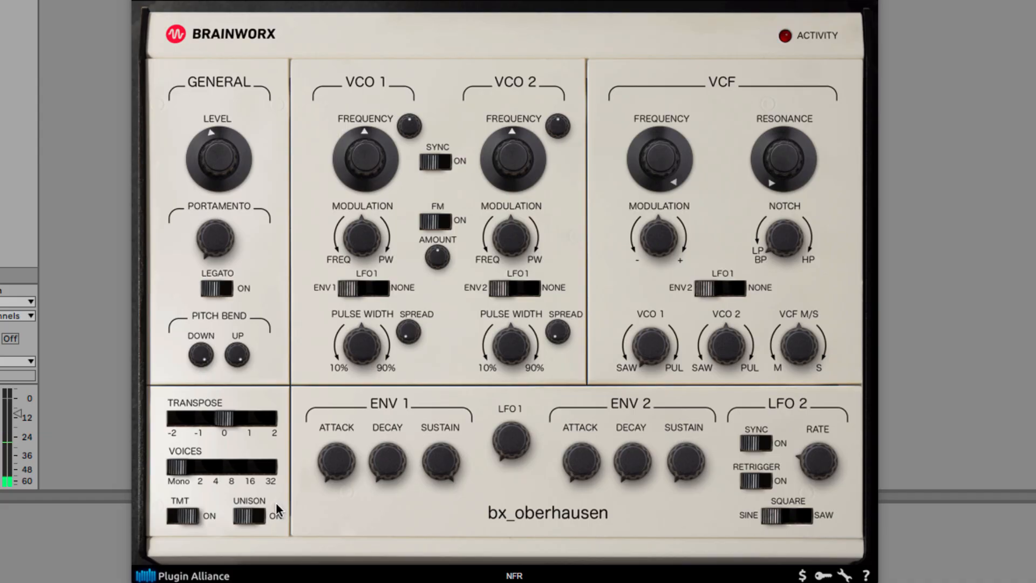
left_click_drag(224, 415, 204, 425)
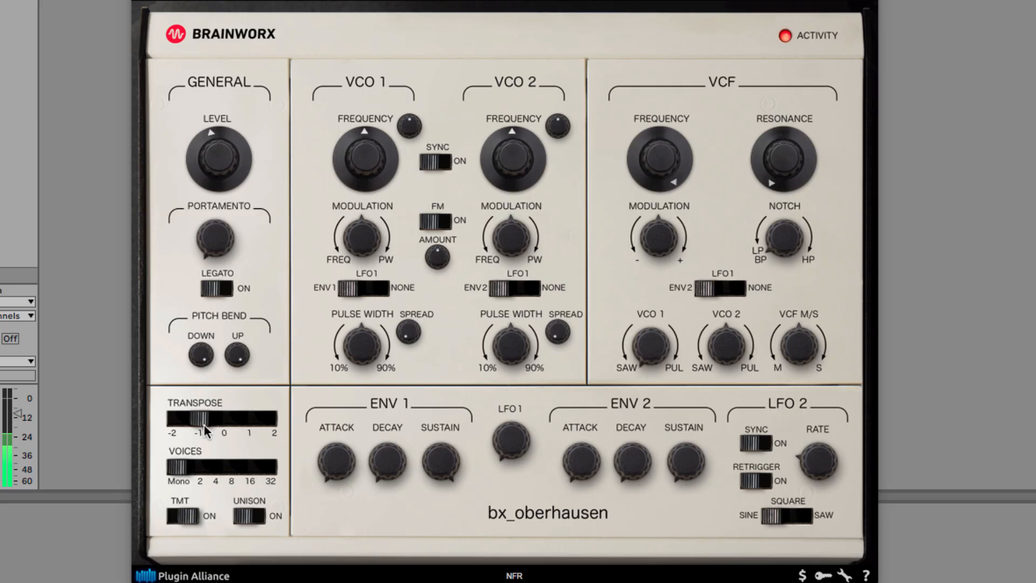
left_click_drag(204, 425, 219, 416)
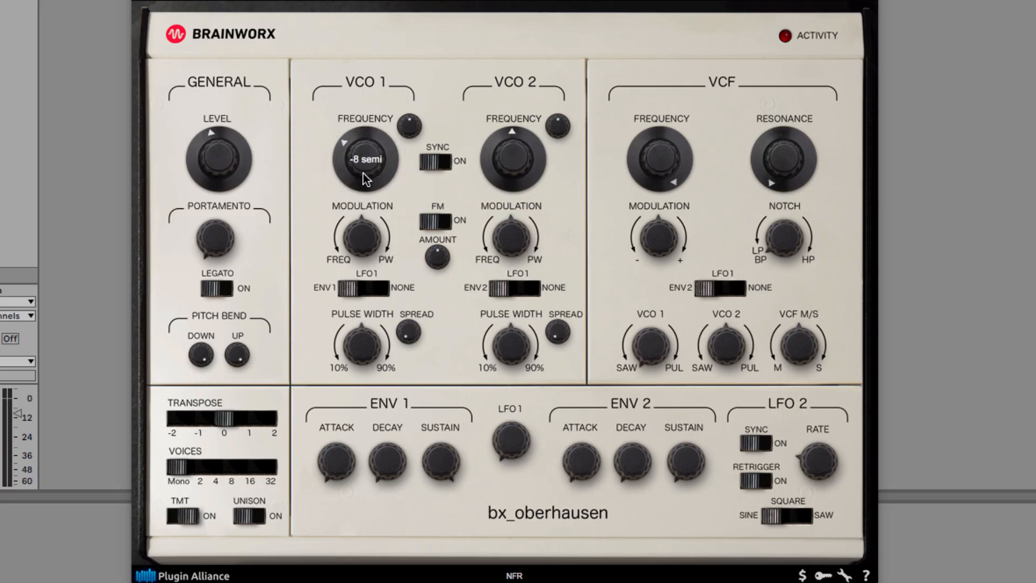
left_click_drag(364, 173, 365, 283)
left_click(203, 434)
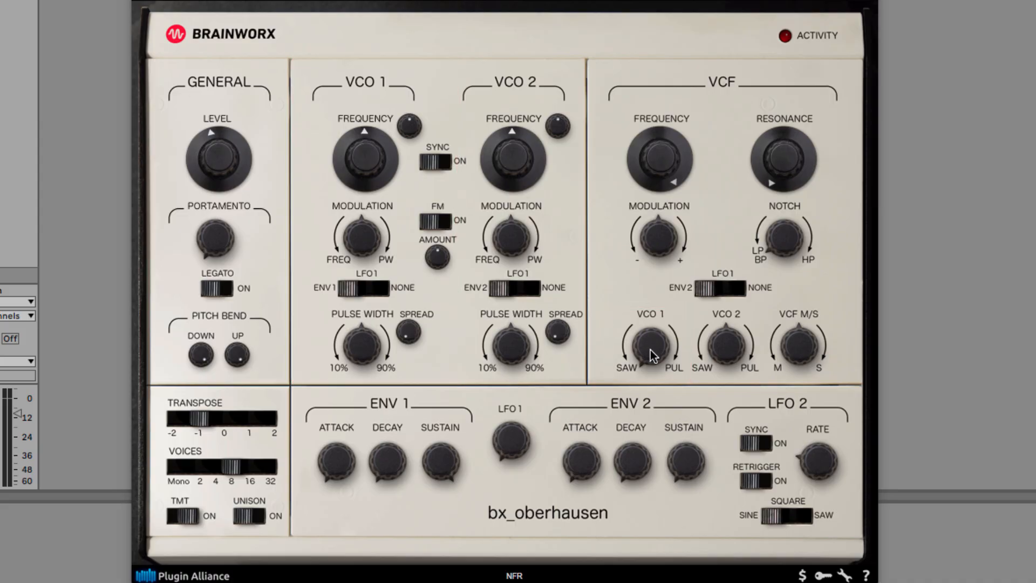
Step: Turn the VCO 1 mix control in the VCF section fully to PUL
left_click_drag(649, 349, 694, 138)
left_click_drag(668, 350, 675, 302)
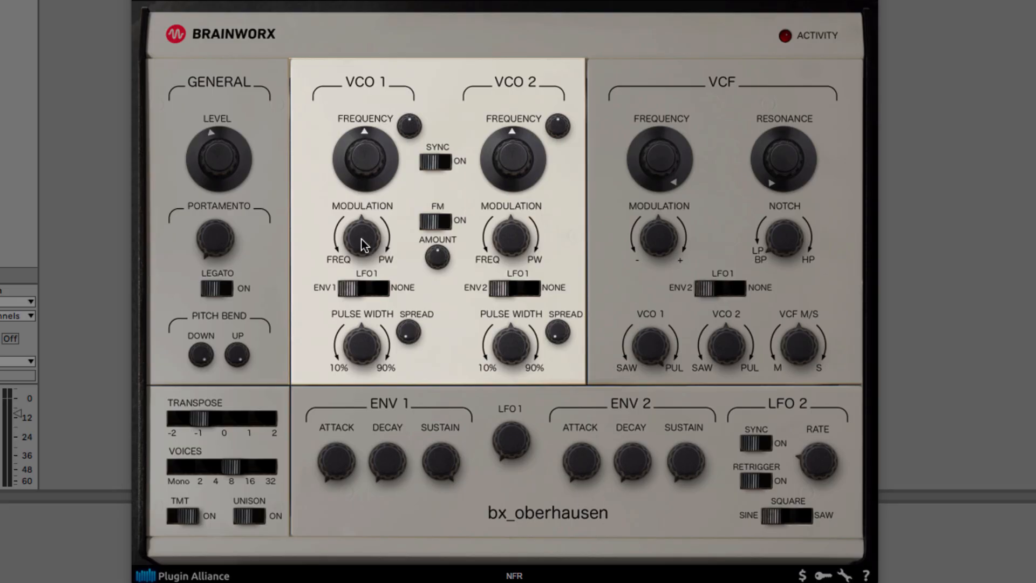
Step: Modulate VCO 1's frequency from LFO 1 and raise the LFO 1 rate to about 2.23 Hz
left_click_drag(361, 239, 332, 281)
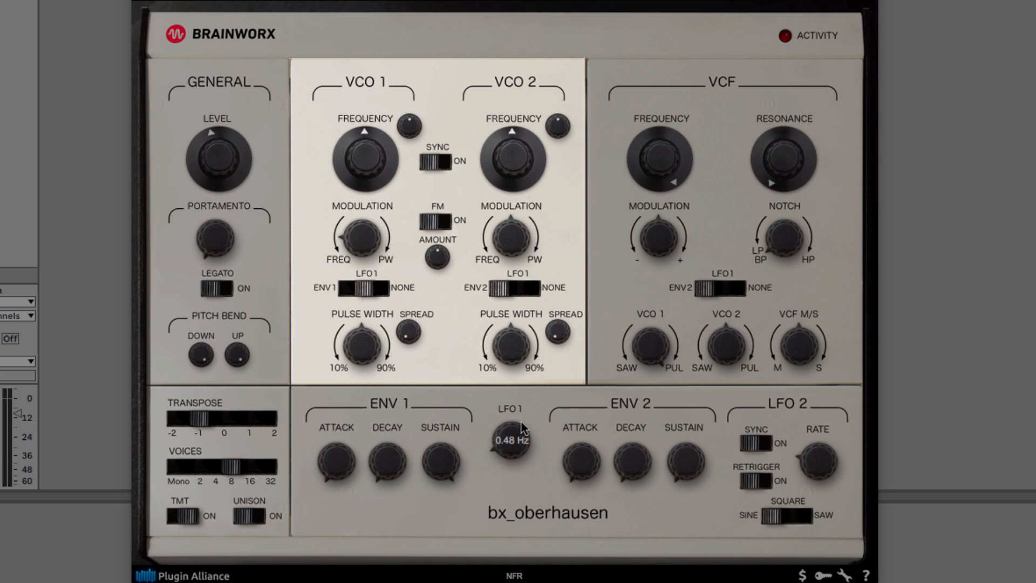
left_click_drag(522, 428, 525, 408)
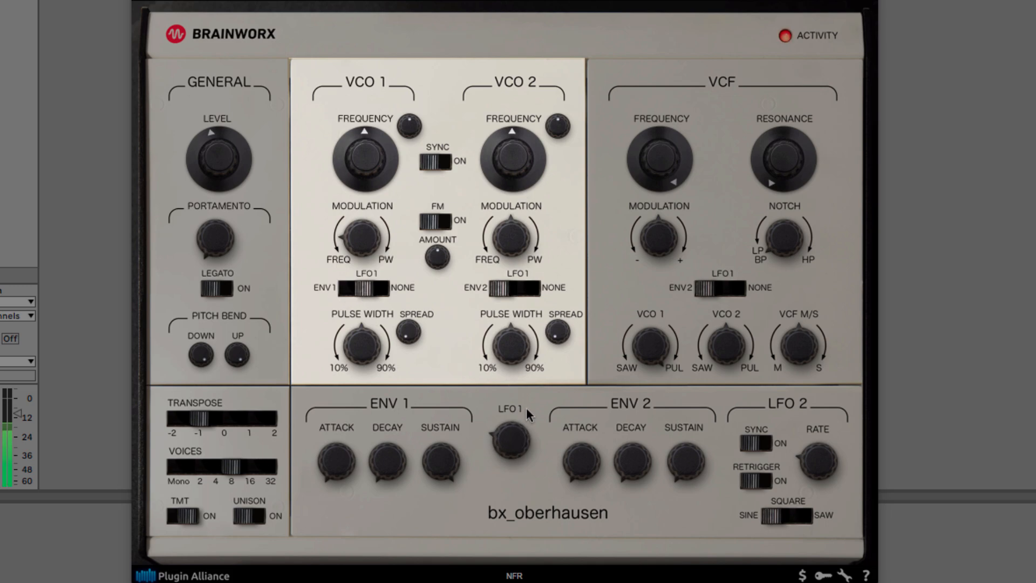
left_click_drag(367, 238, 368, 248)
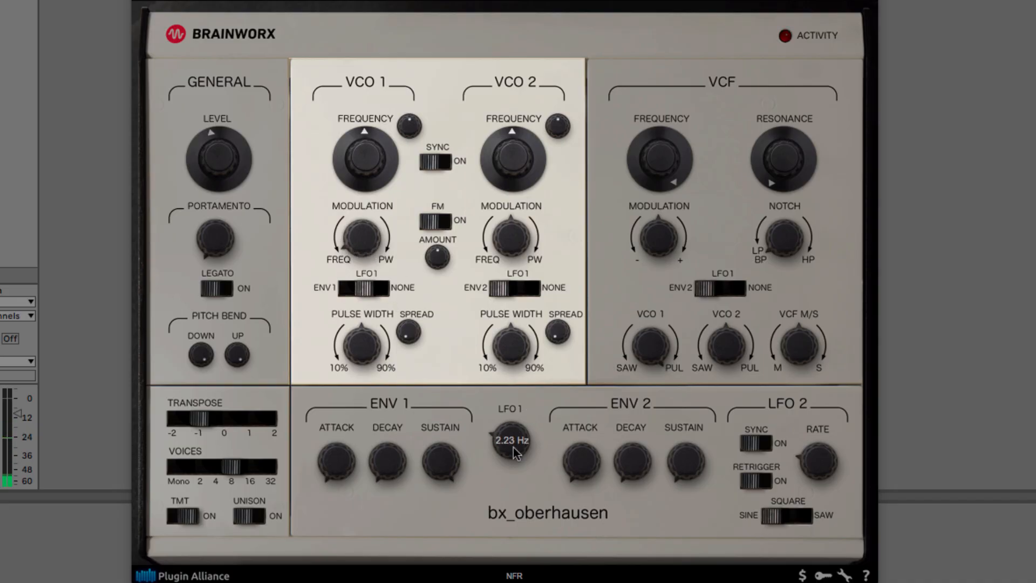
Step: Try LFO 1 modulation on VCO 1's pulse width at around 59% PW
left_click_drag(370, 249, 376, 227)
left_click_drag(365, 248, 394, 208)
left_click_drag(368, 245, 368, 241)
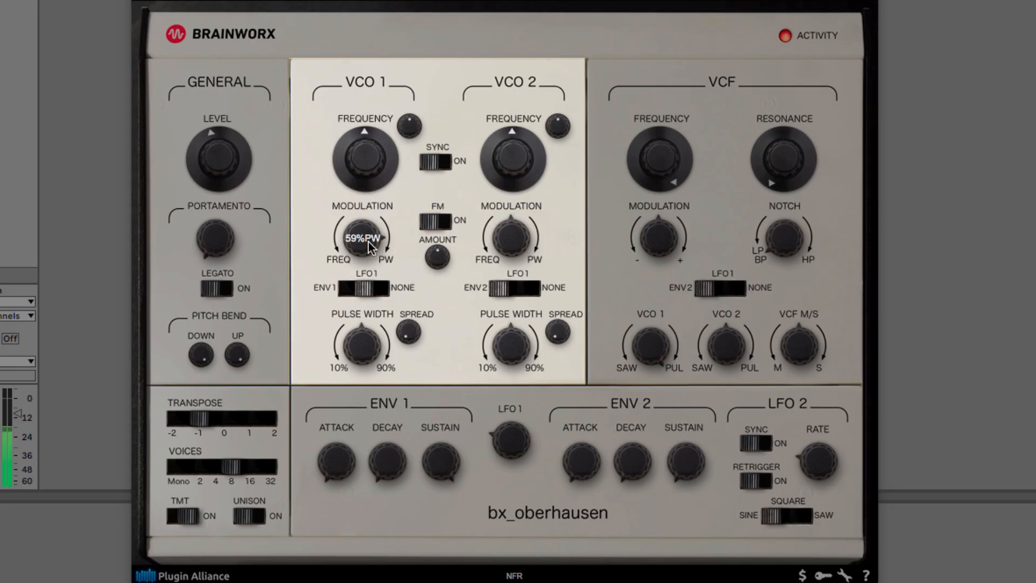
left_click_drag(369, 242, 372, 228)
Step: Centre VCO 1's modulation with its source set to NONE, and raise the VCO 1 pulse width toward 90%
left_click_drag(371, 228, 366, 289)
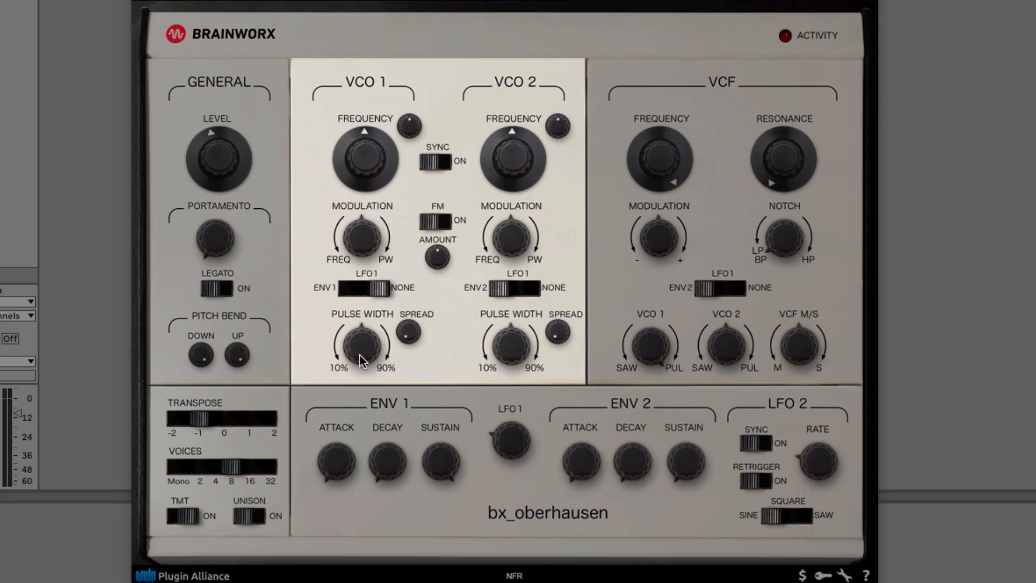
left_click_drag(359, 355, 359, 332)
left_click_drag(415, 333, 438, 283)
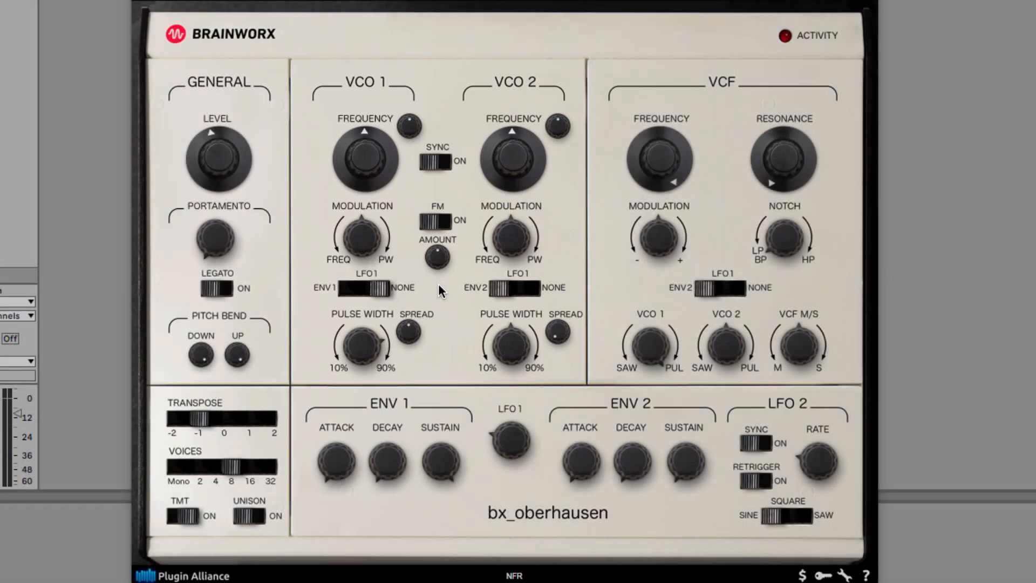
Step: Raise the ENV 1 attack slightly and set its decay to just below the midpoint
left_click_drag(349, 455, 407, 423)
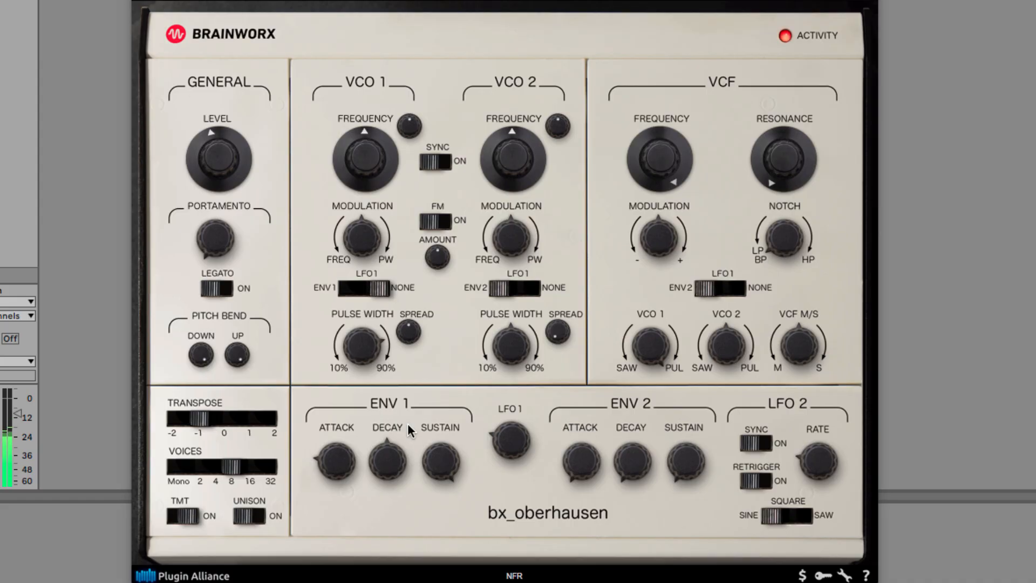
left_click_drag(399, 457, 399, 467)
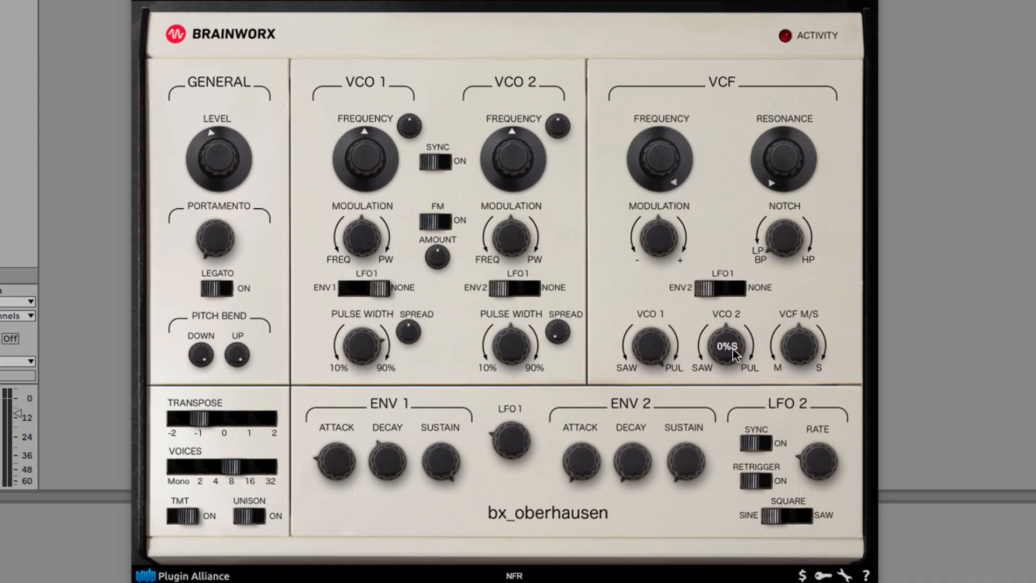
Step: Turn the VCO 2 mix to the SAW side and raise the VCO 2 frequency
left_click_drag(727, 381, 726, 398)
left_click_drag(735, 345, 729, 378)
left_click_drag(511, 168, 525, 149)
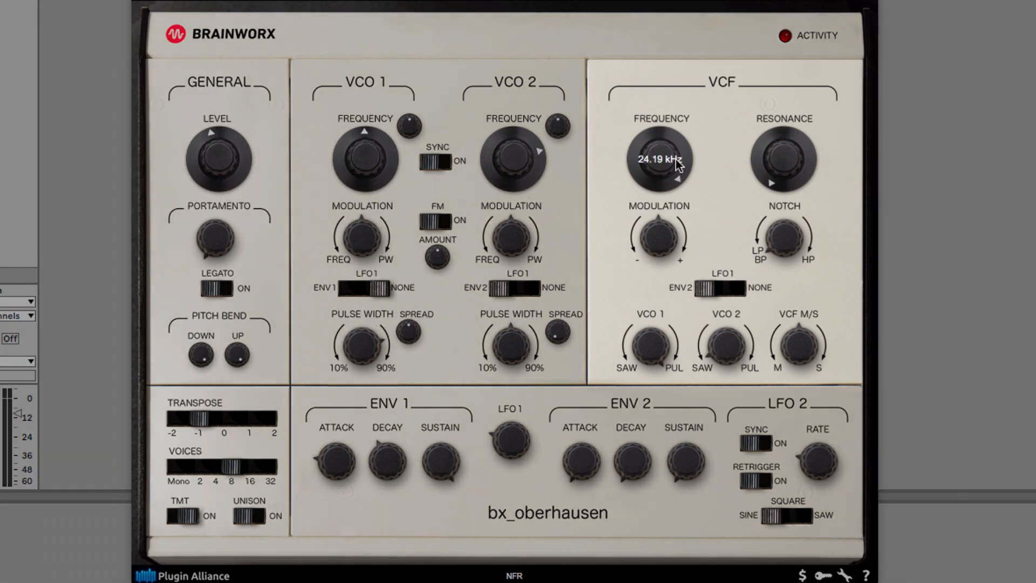
Step: Lower the VCF frequency slightly and raise its resonance to roughly a quarter of its range
left_click_drag(675, 160, 677, 178)
left_click_drag(783, 165, 782, 158)
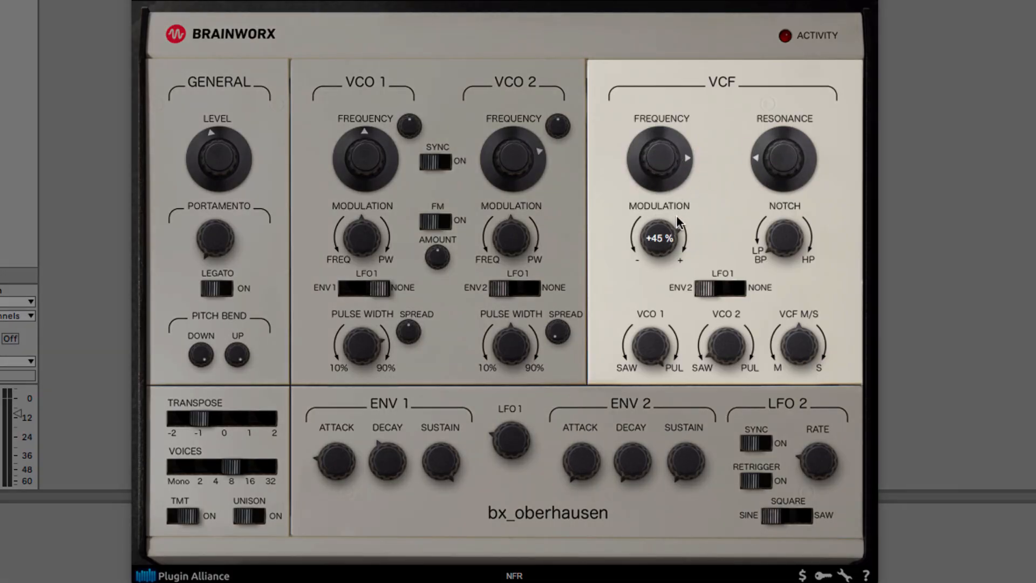
Step: Apply positive VCF modulation with ENV 2 as its source, and bring the VCF frequency close to its minimum
left_click_drag(670, 240, 669, 218)
left_click(717, 286)
left_click_drag(661, 148, 661, 237)
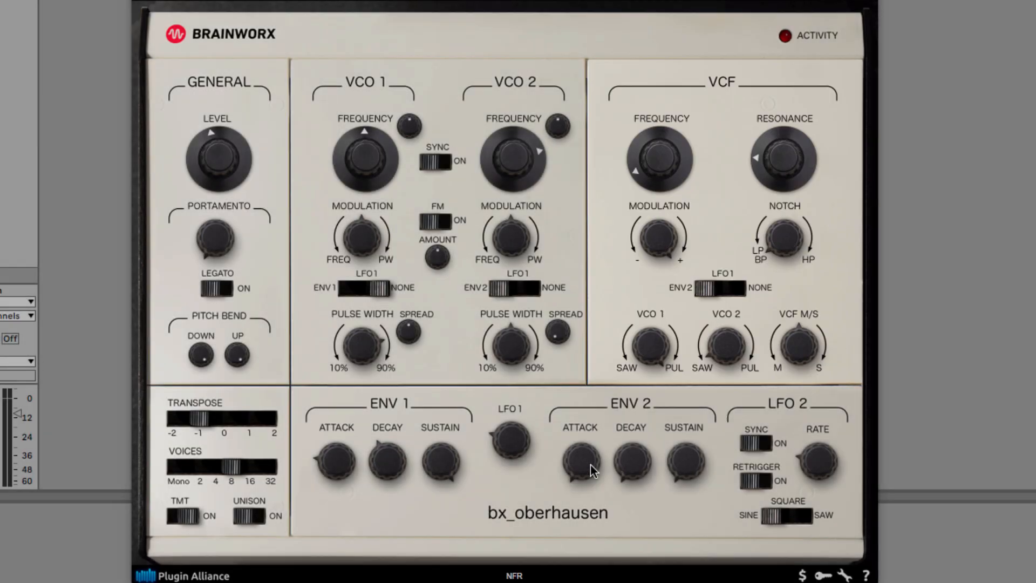
Step: Raise the ENV 2 attack and decay, and open the VCF frequency partway
left_click_drag(590, 464, 652, 409)
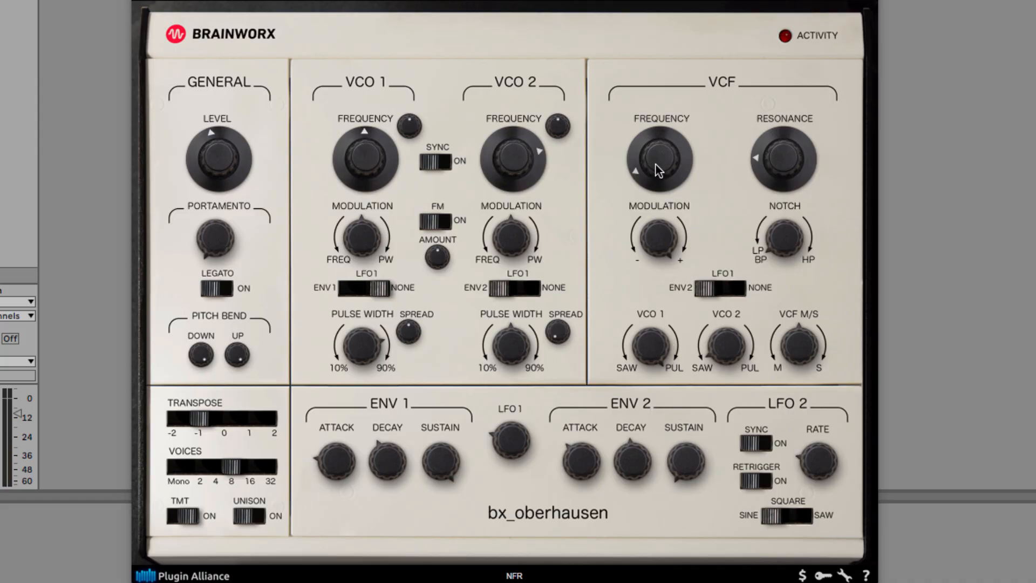
left_click_drag(653, 162, 660, 155)
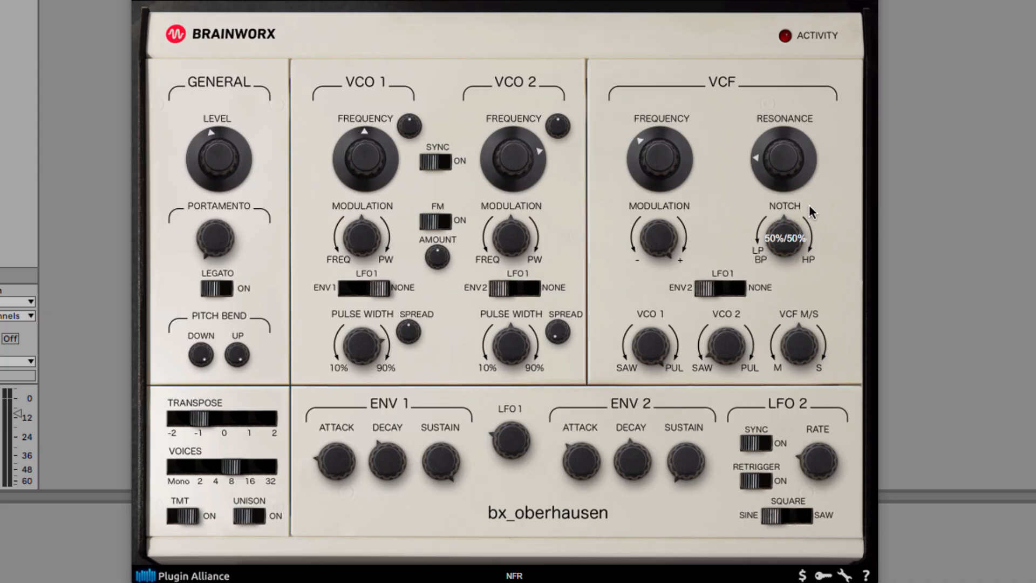
Step: Sweep the VCF type between notch and HP, ending near notch, while raising the filter's frequency and resonance
left_click_drag(792, 229, 797, 319)
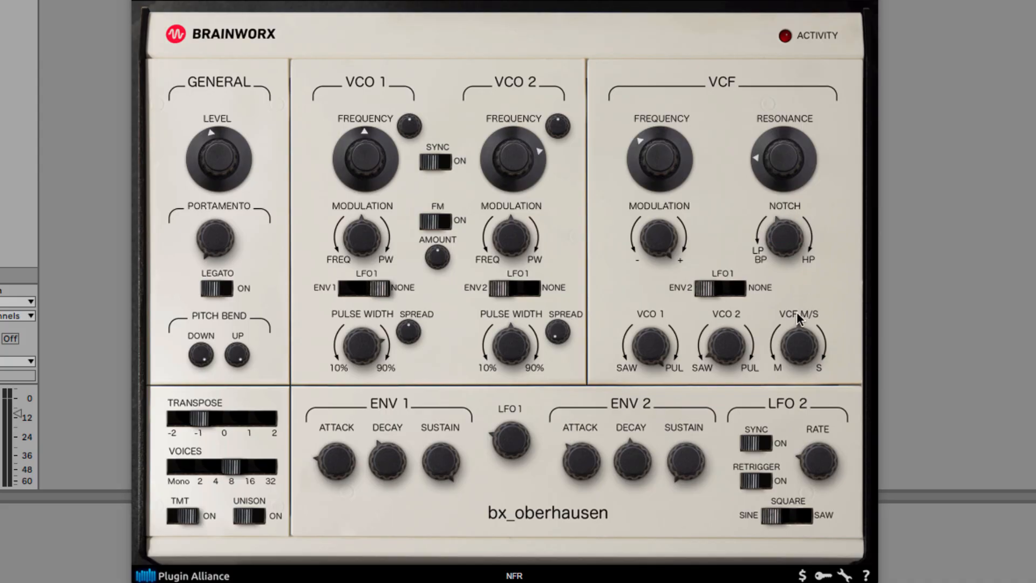
left_click_drag(783, 258, 814, 210)
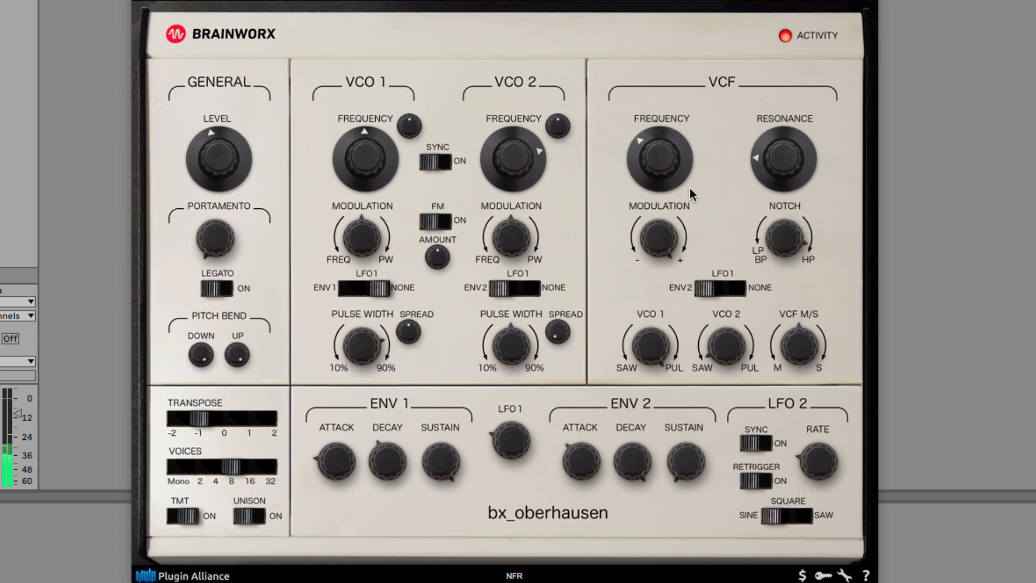
left_click_drag(673, 163, 674, 134)
left_click_drag(788, 159, 794, 132)
left_click_drag(790, 237, 788, 332)
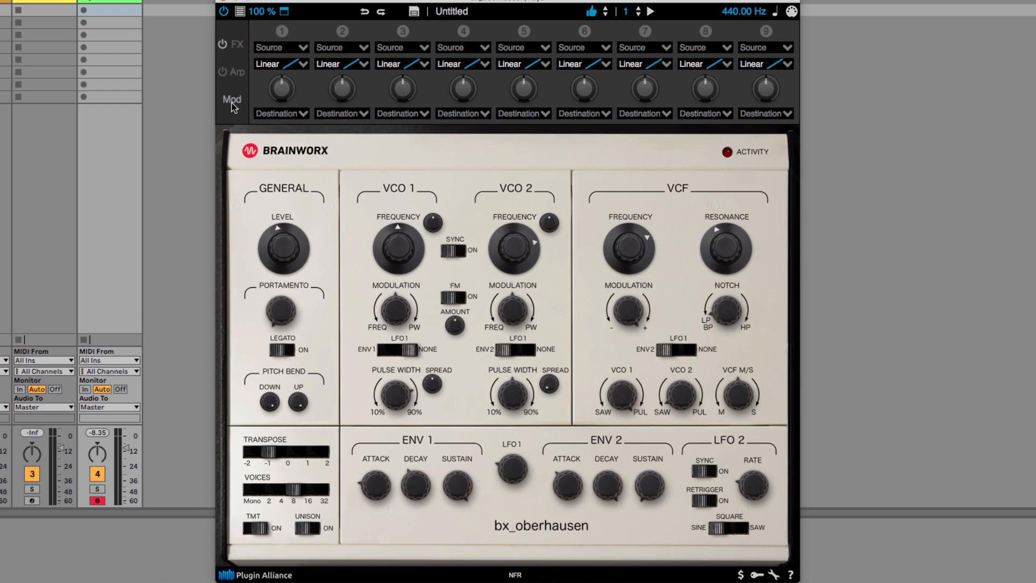
Step: Assign LFO 1 as the source and VCF Type as the destination in modulation slot 3
left_click(425, 48)
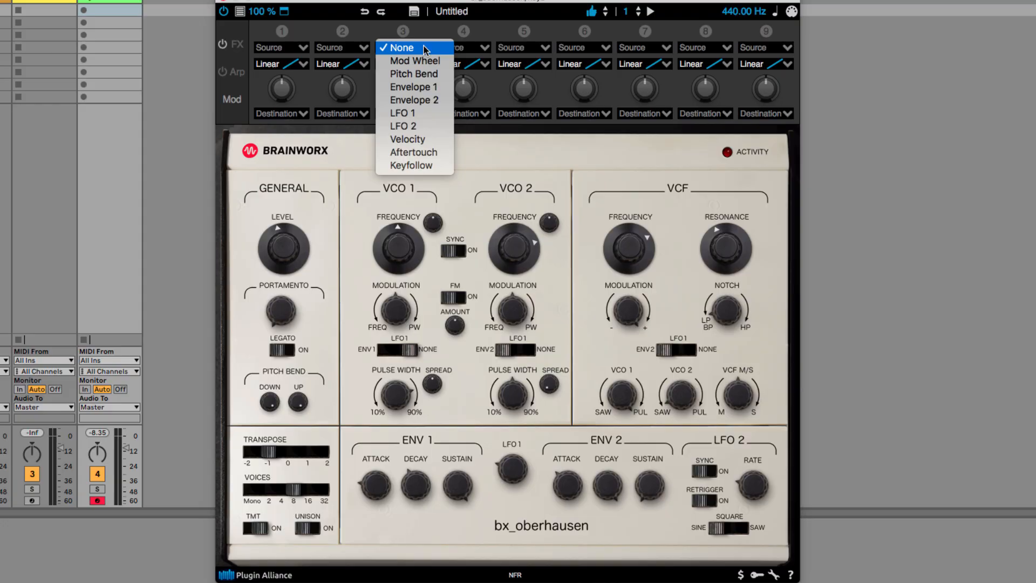
left_click(431, 113)
mouse_move(521, 473)
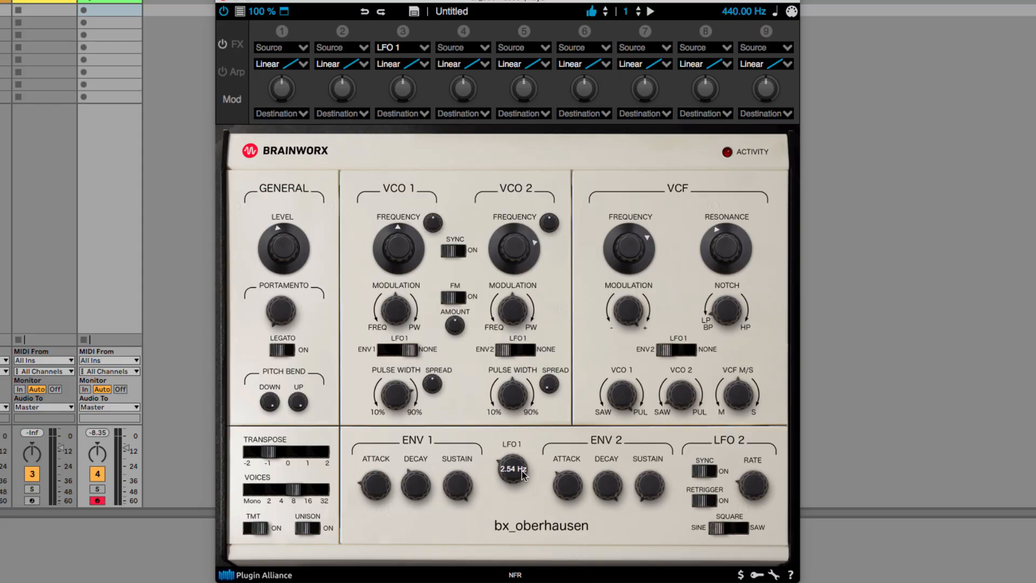
left_click(424, 114)
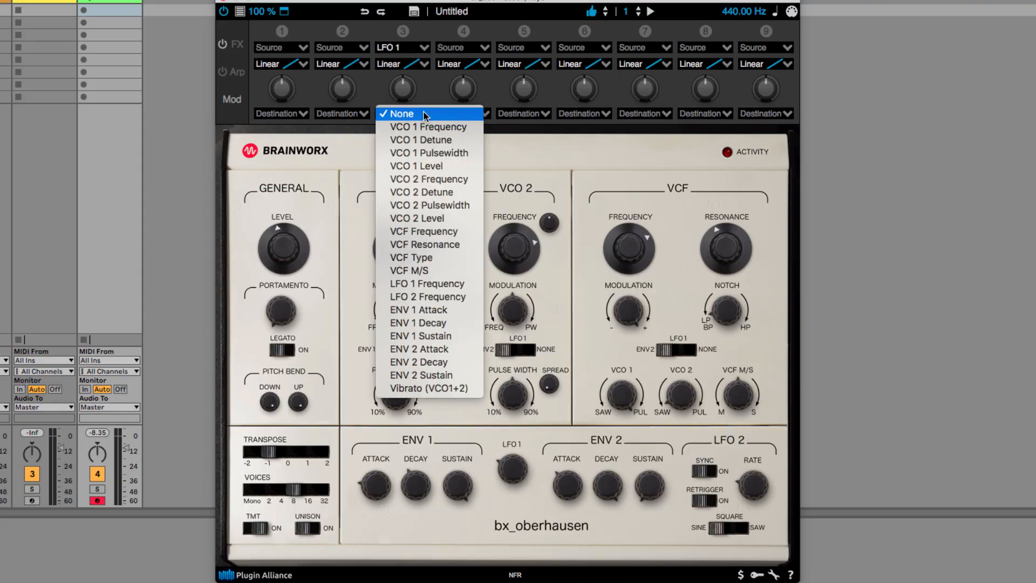
left_click(451, 258)
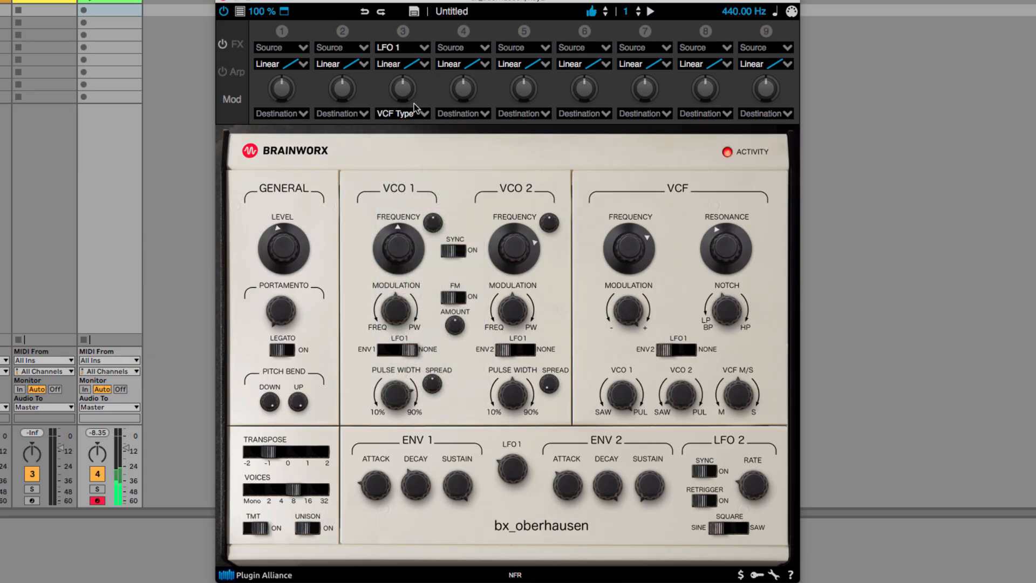
Step: Set a positive amount in modulation slot 3 and try the LFO 1 rate at faster and slower speeds
left_click_drag(403, 90, 405, 76)
left_click_drag(518, 465, 525, 417)
left_click_drag(403, 86, 405, 107)
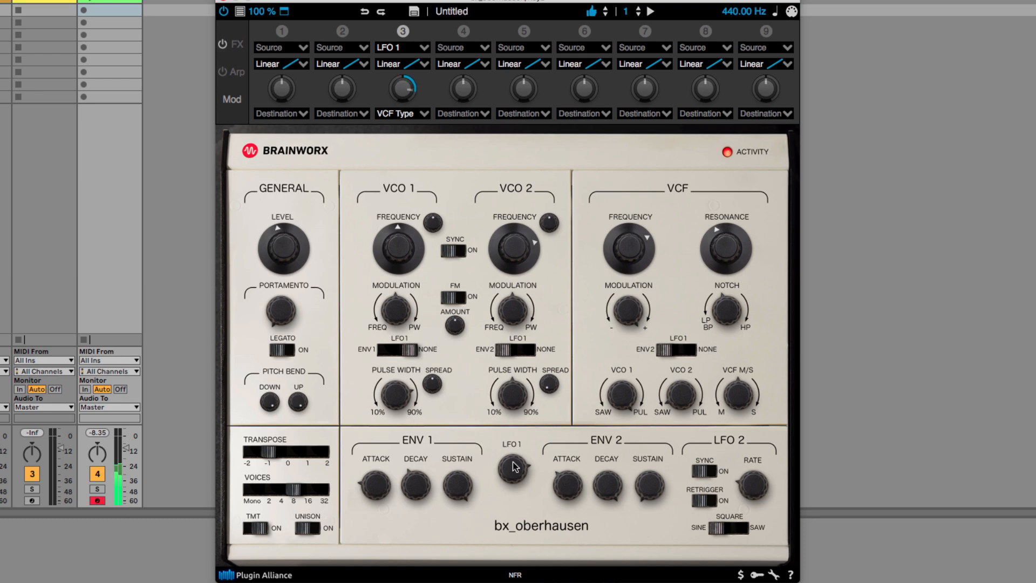
left_click_drag(515, 470, 517, 515)
Step: Raise the VCF resonance with a lower VCF frequency, and reduce the amount in modulation slot 3
left_click_drag(728, 251, 664, 277)
left_click_drag(396, 92, 396, 115)
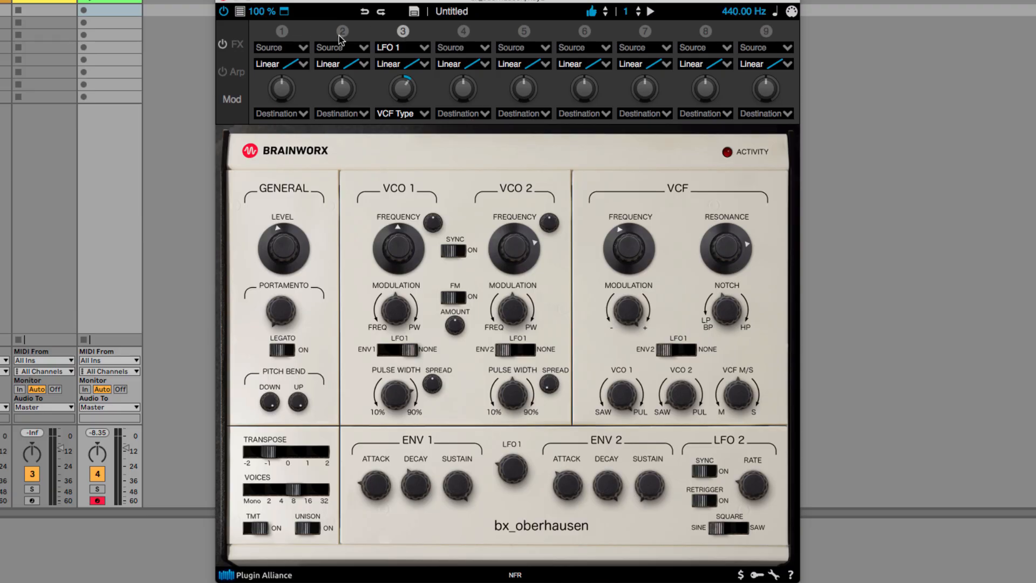
Step: Try the Sigmoid curve in modulation slot 3, switch it to Cubic, and readjust the LFO 1 rate
left_click(426, 65)
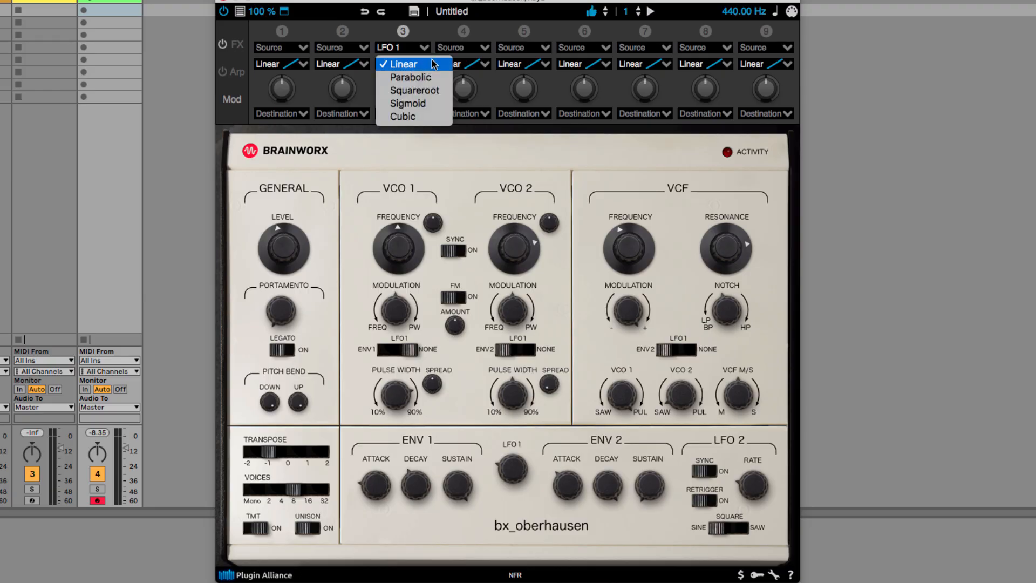
left_click(431, 104)
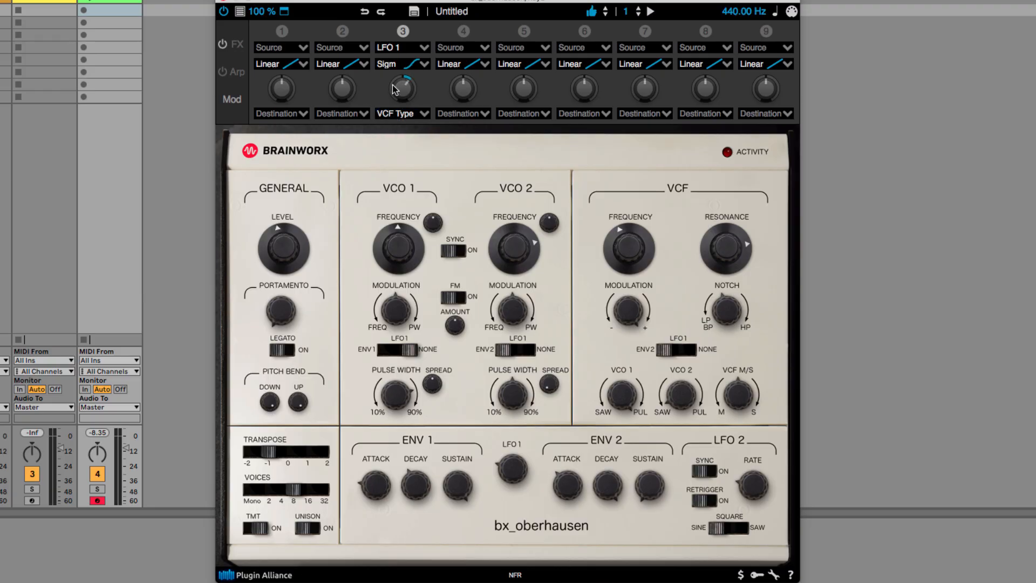
left_click(424, 65)
left_click(433, 113)
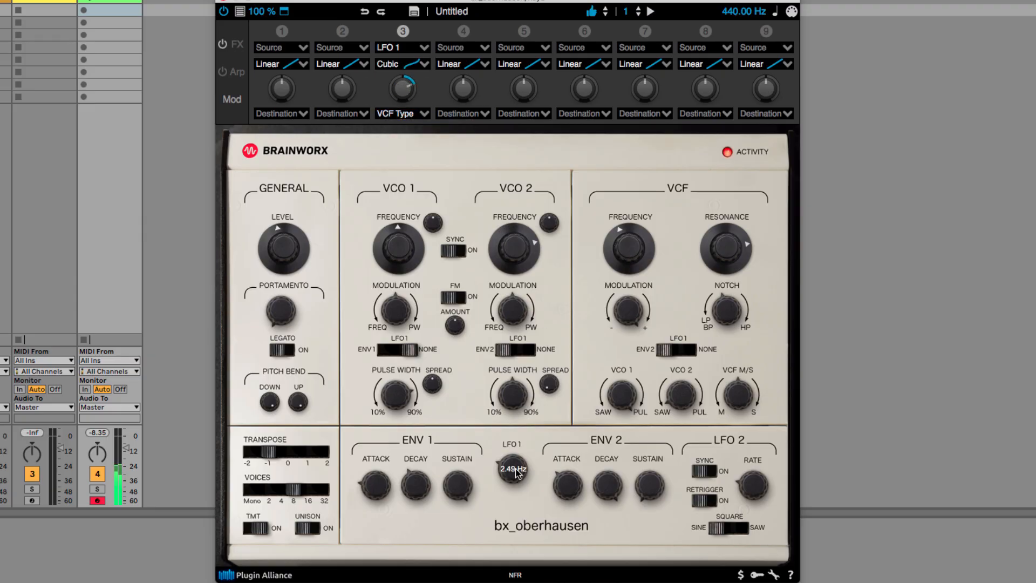
mouse_move(522, 481)
left_mouse_down()
mouse_move(528, 413)
mouse_move(522, 470)
left_mouse_up()
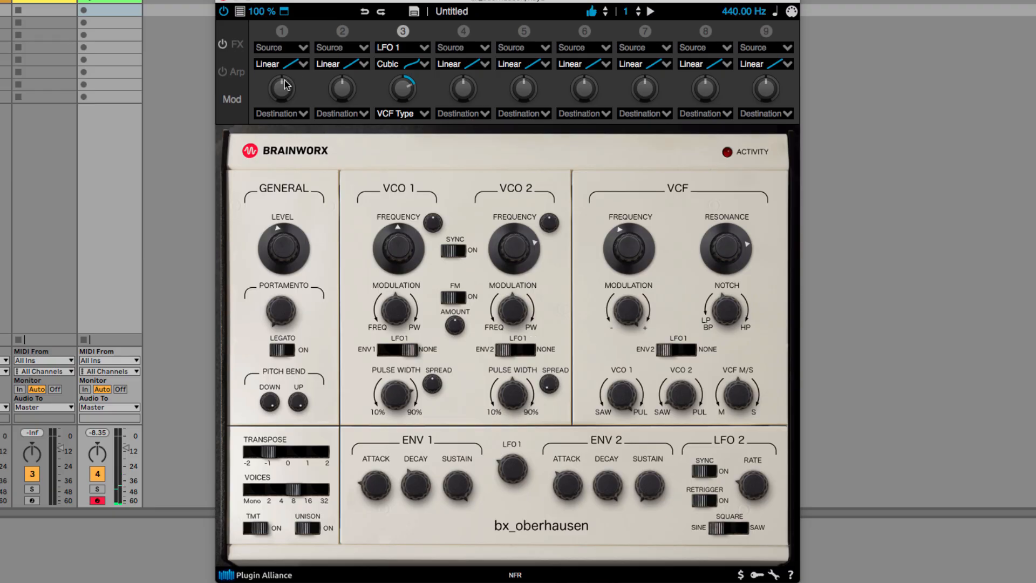
Step: Show the FX rack and reorder the chain to Reverb, Air Band, Digital Delay
left_click(237, 44)
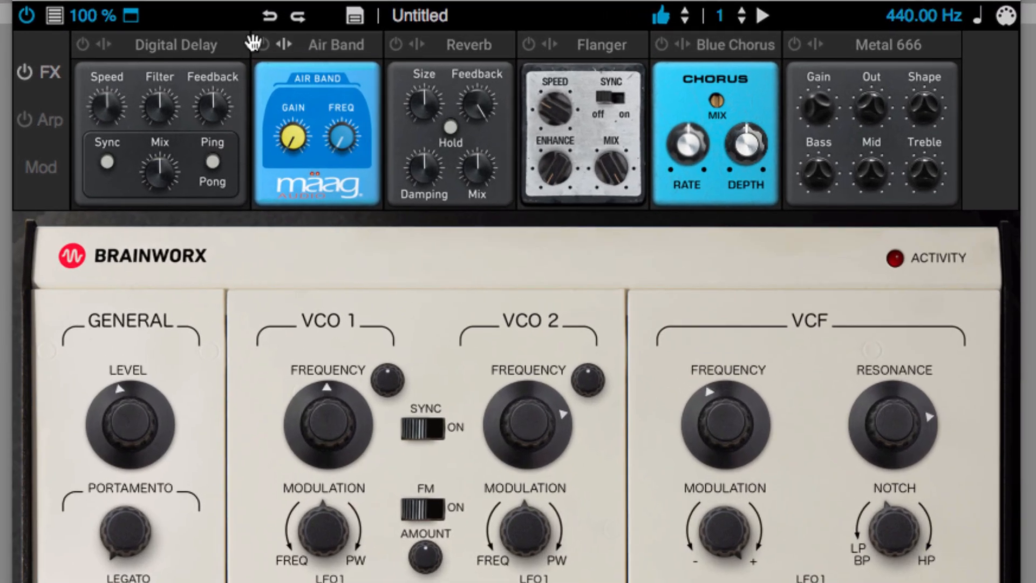
left_click_drag(254, 41, 164, 46)
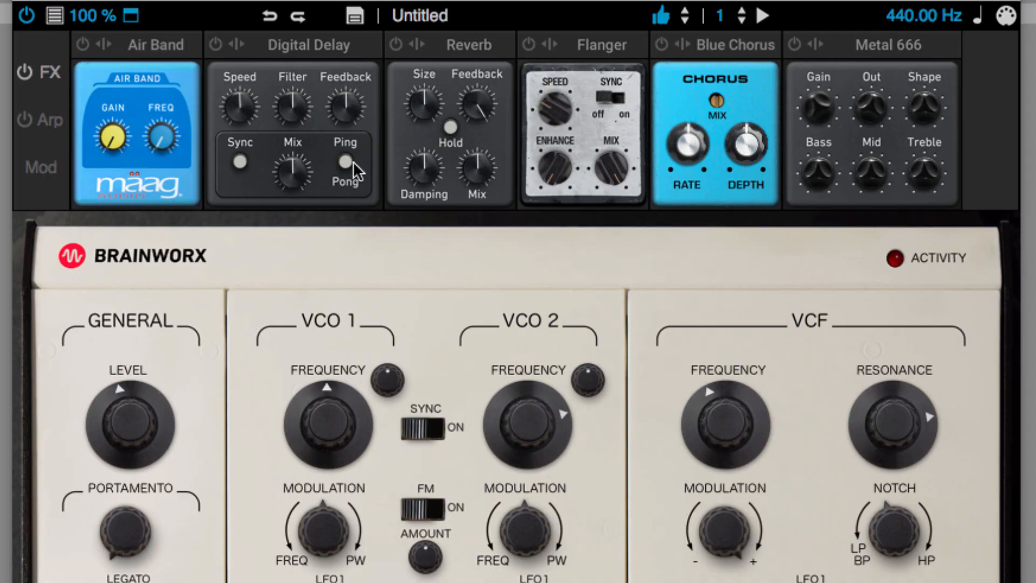
left_click_drag(429, 45, 144, 43)
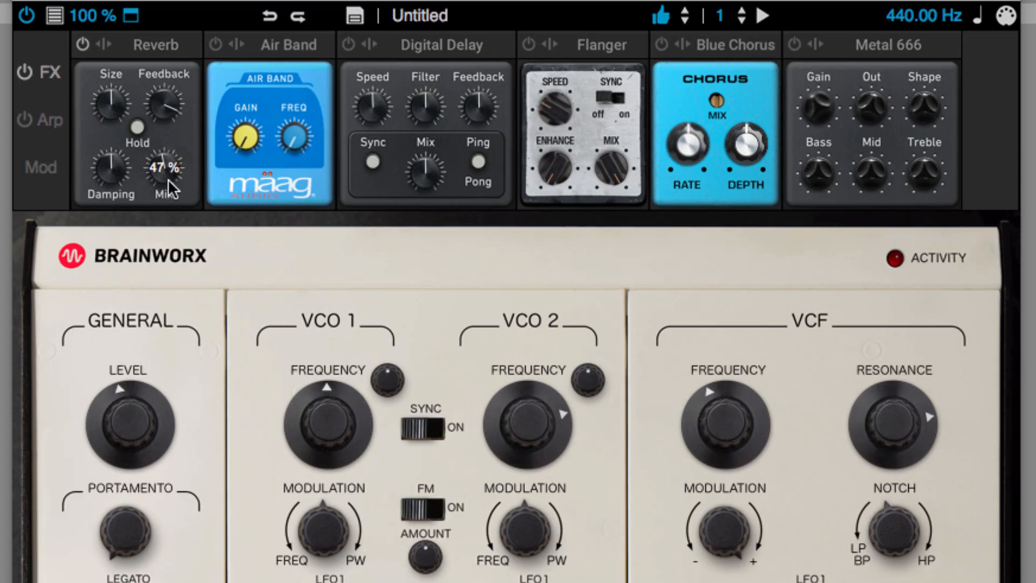
Step: Reduce the Reverb mix and place Digital Delay directly after Reverb, with Ping Pong enabled
left_click_drag(168, 180, 167, 221)
left_click_drag(446, 79, 276, 53)
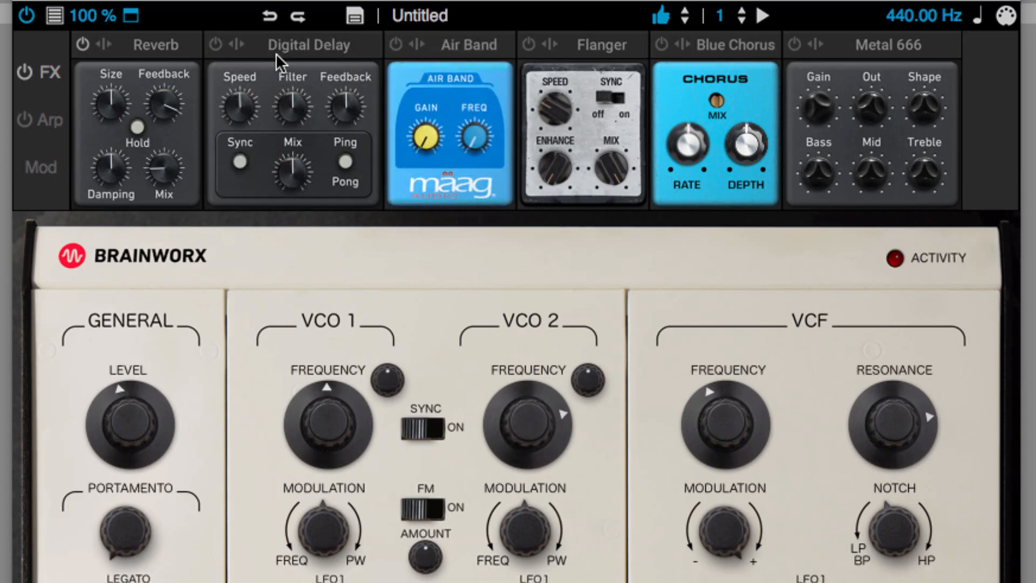
Step: Enable Sync on the Digital Delay and reorder the FX chain to Digital Delay, Reverb, Blue Chorus, Air Band
left_click(240, 161)
left_click_drag(236, 44, 120, 44)
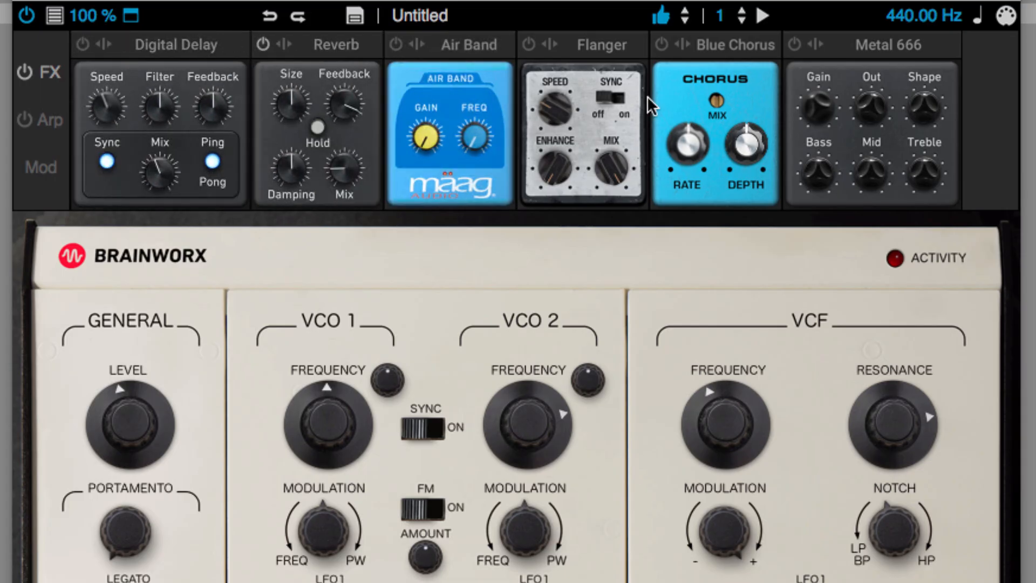
left_click_drag(727, 53, 469, 48)
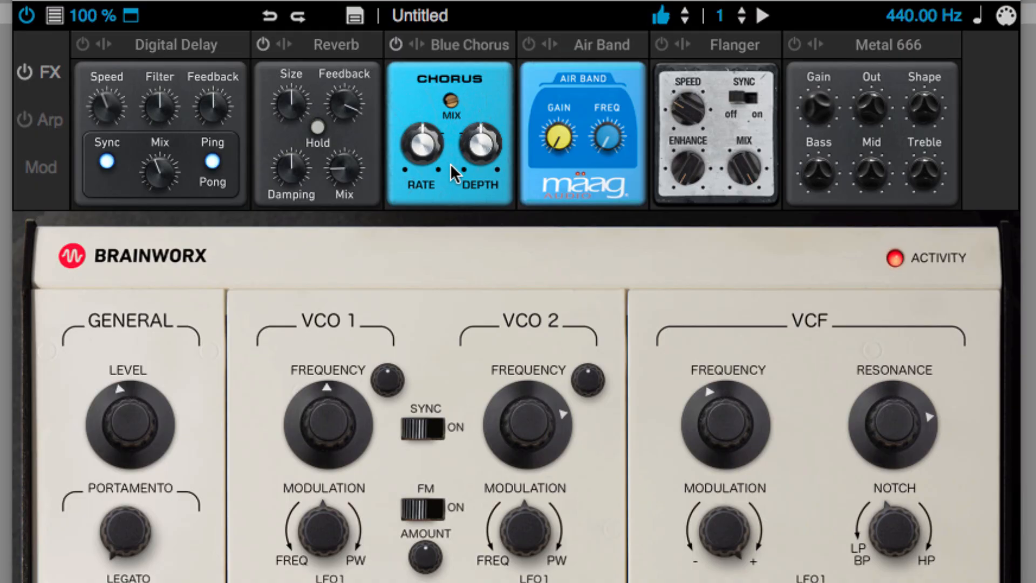
Step: Turn on the arpeggiator in up-down mode with octaves +1 and +2 and a 1/16 clock divider
left_click(59, 121)
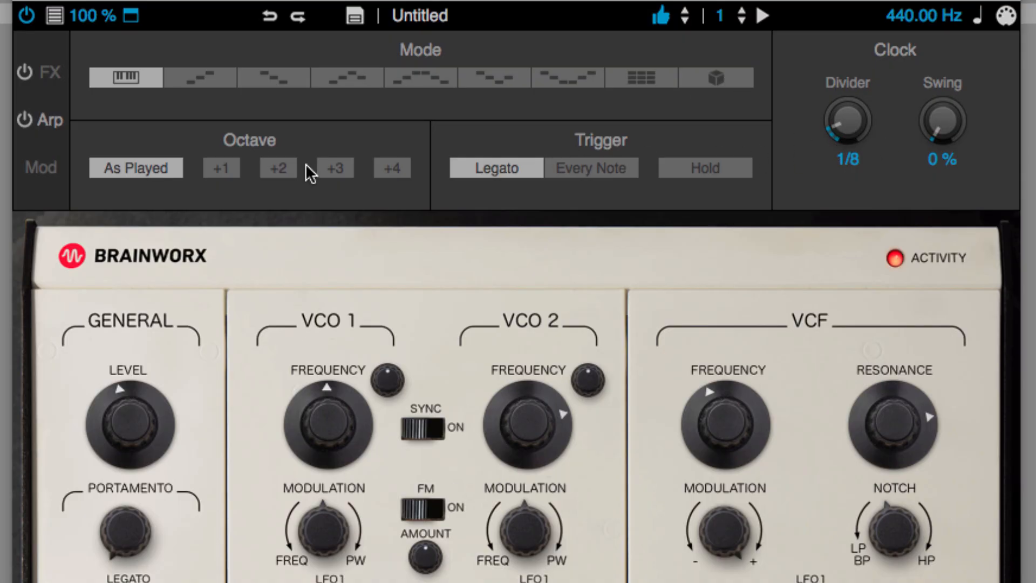
left_click(230, 167)
left_click(205, 76)
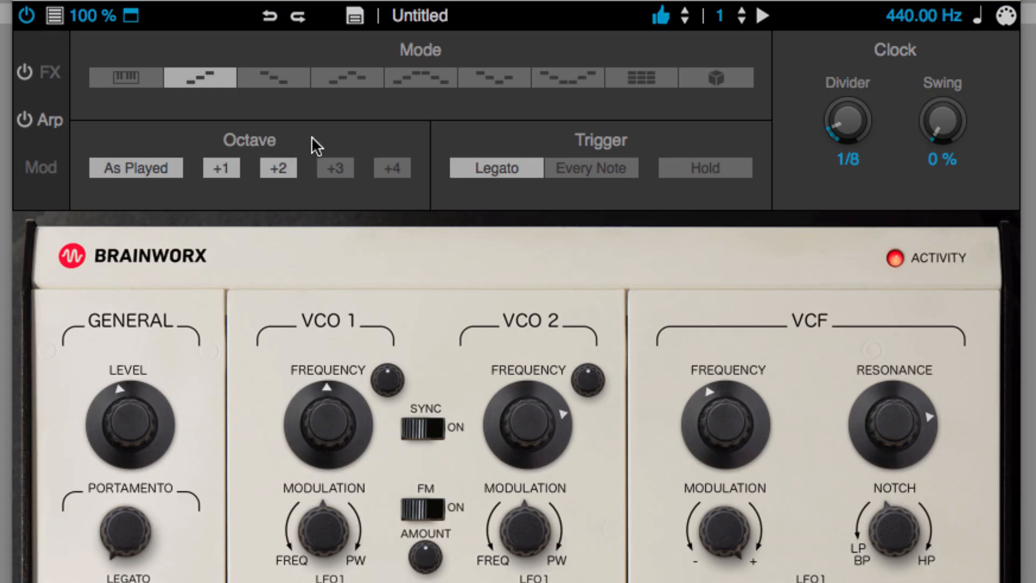
left_click(351, 78)
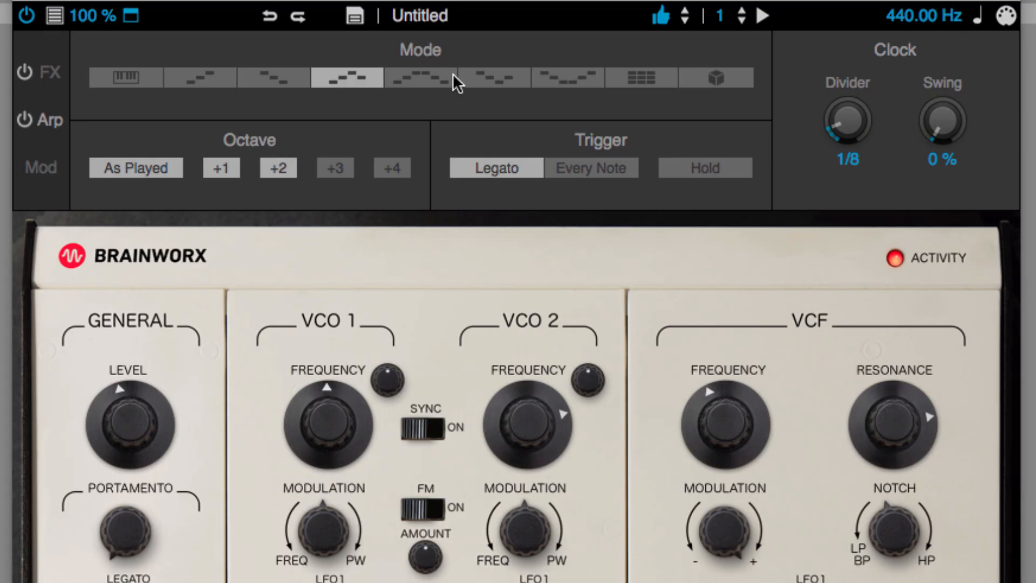
left_click_drag(862, 105, 859, 120)
Step: Lower the VCF frequency to about 110 Hz and reduce the VCF modulation amount
left_click_drag(725, 452, 723, 458)
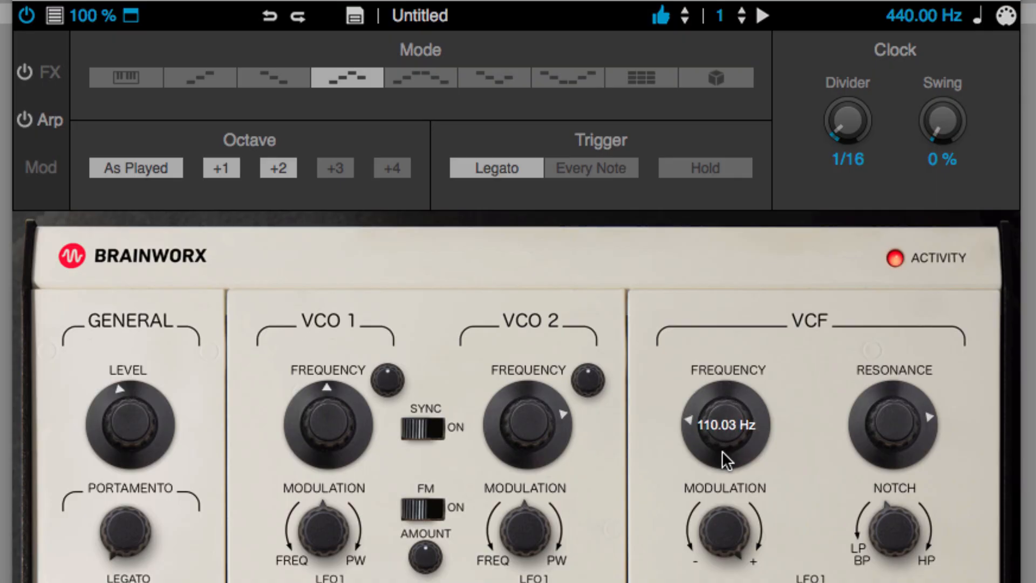
left_click_drag(727, 528, 732, 582)
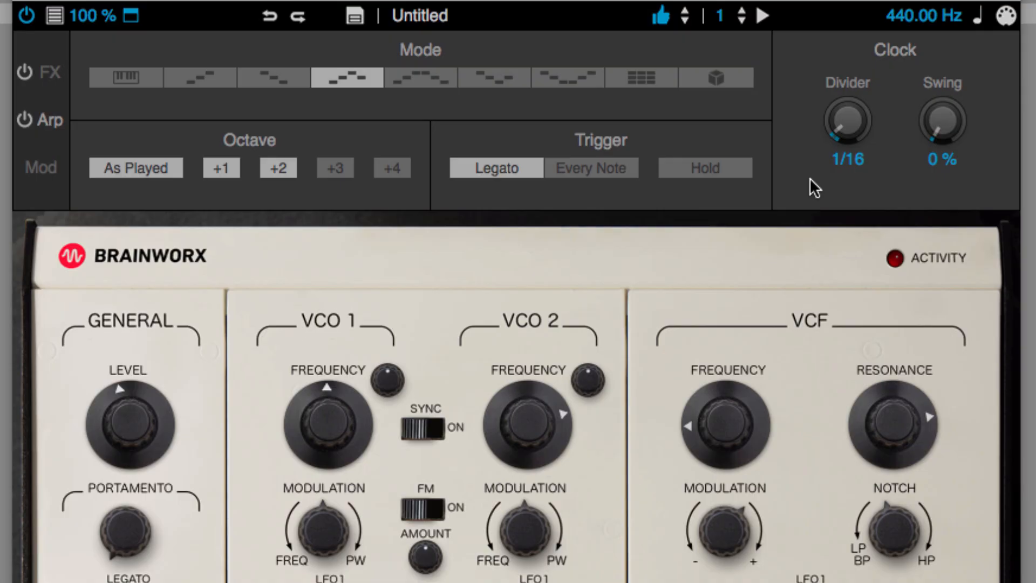
Step: Set the arpeggiator's clock divider to 1/8 with swing at 0 %, and switch the arpeggiator off
left_click_drag(852, 125, 859, 112)
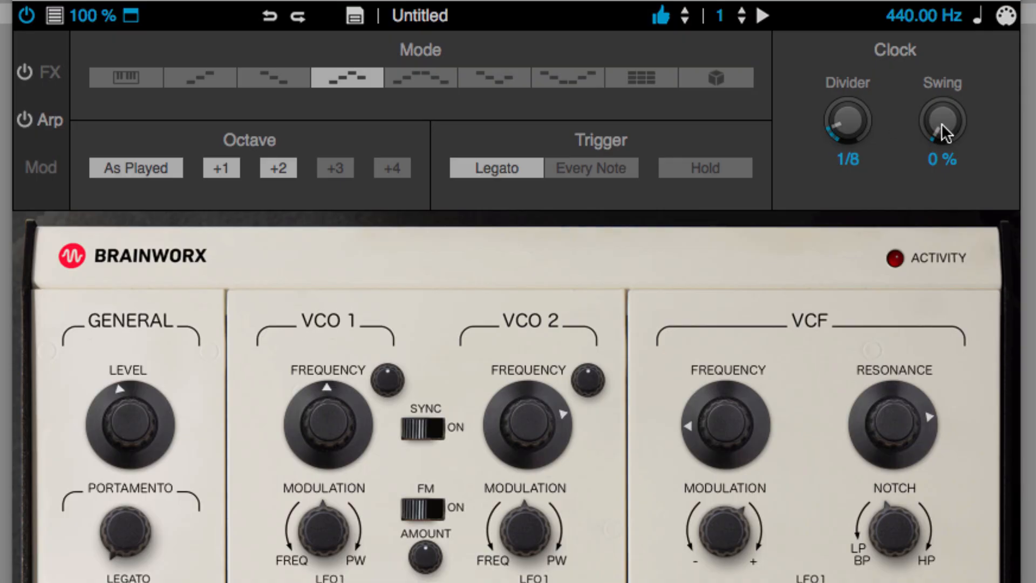
left_click_drag(951, 115, 952, 122)
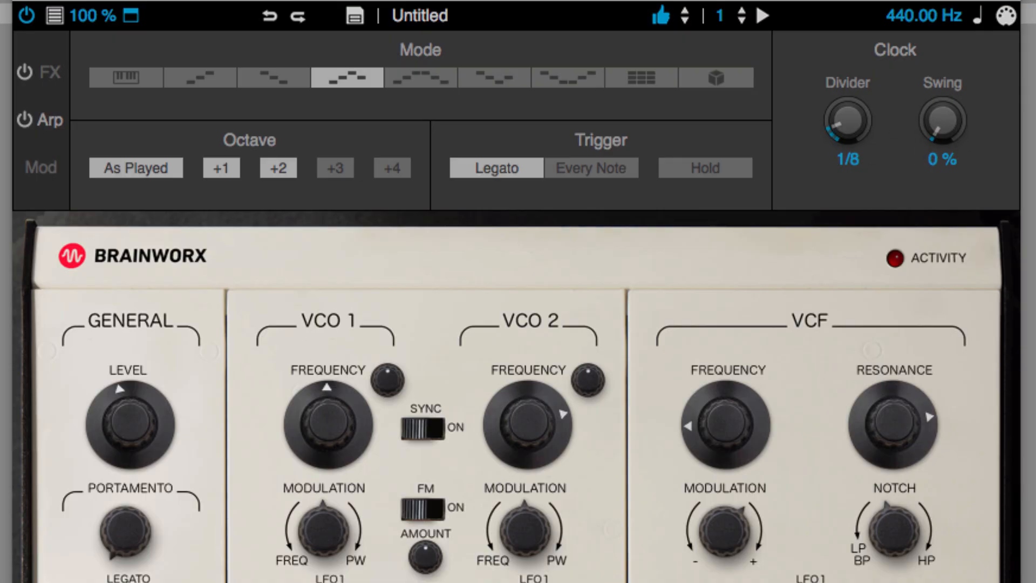
left_click(28, 121)
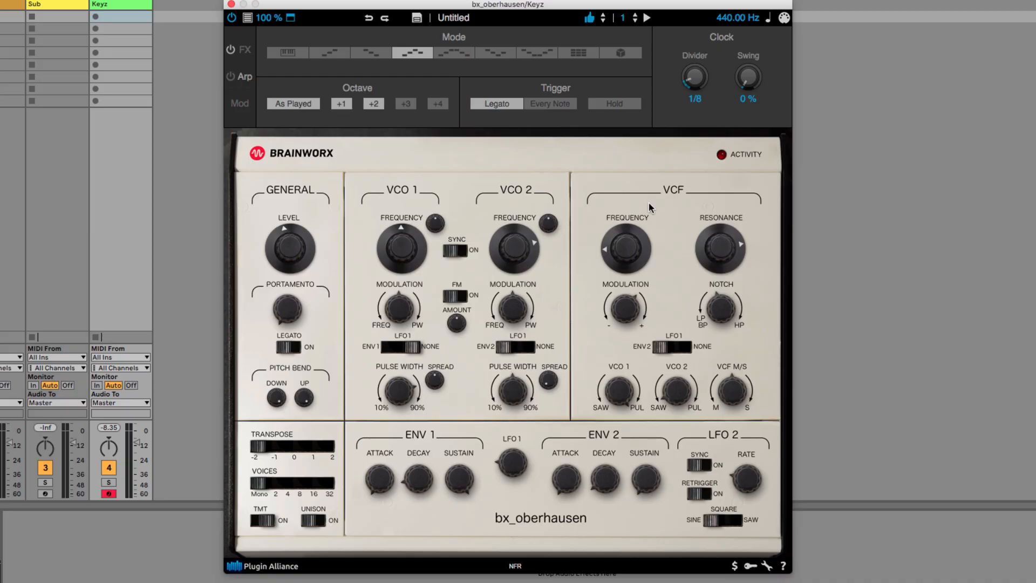
Step: Show the preset browser and look through its Author, Bank and Modes filters
left_click(248, 19)
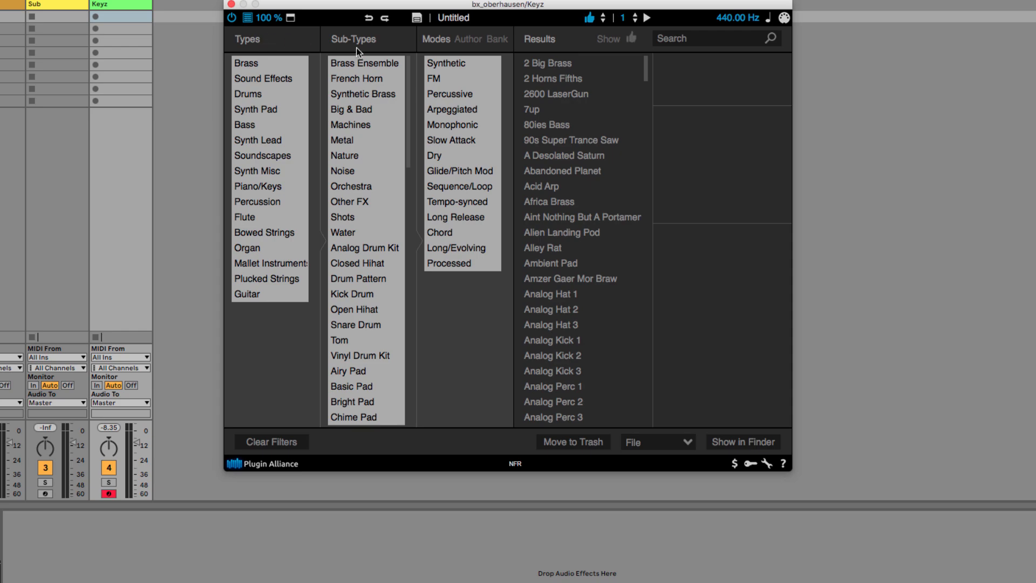
left_click(468, 41)
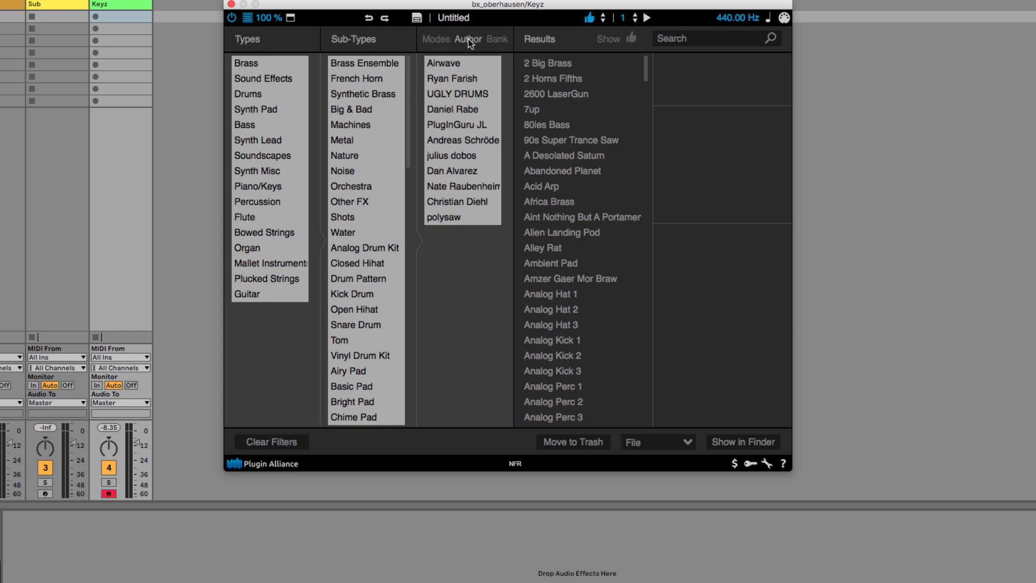
left_click(493, 38)
left_click(443, 41)
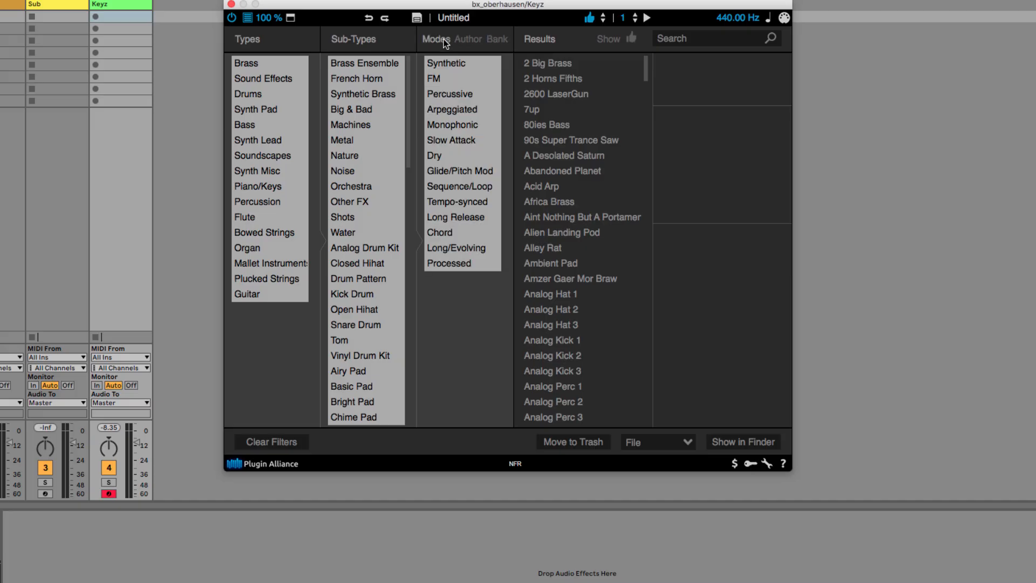
Step: Search the presets for "flute", load Chiricahua Flute, and return to the synth controls
left_click_drag(643, 62, 690, 41)
left_click(690, 41)
type("flute")
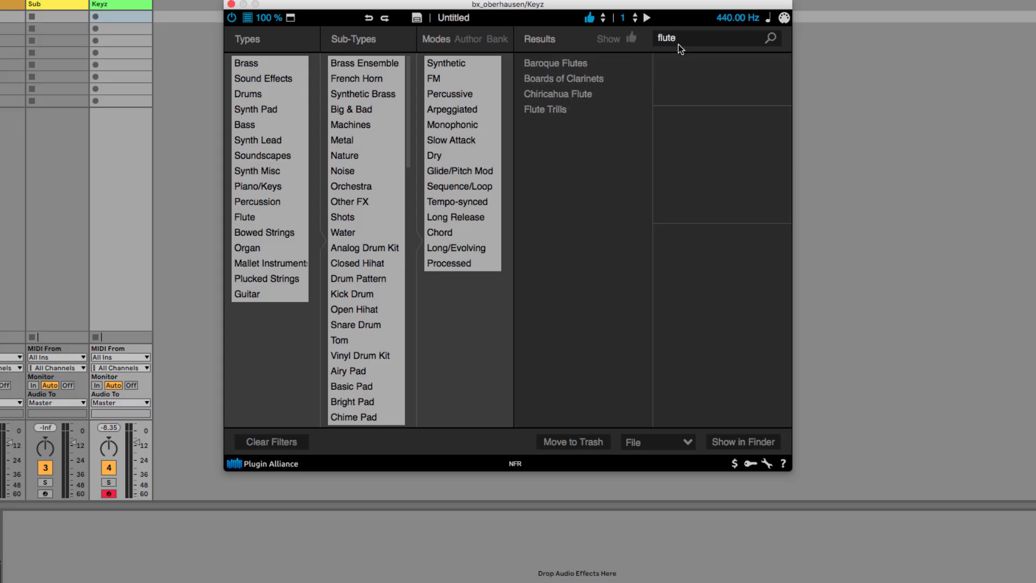
left_click(557, 95)
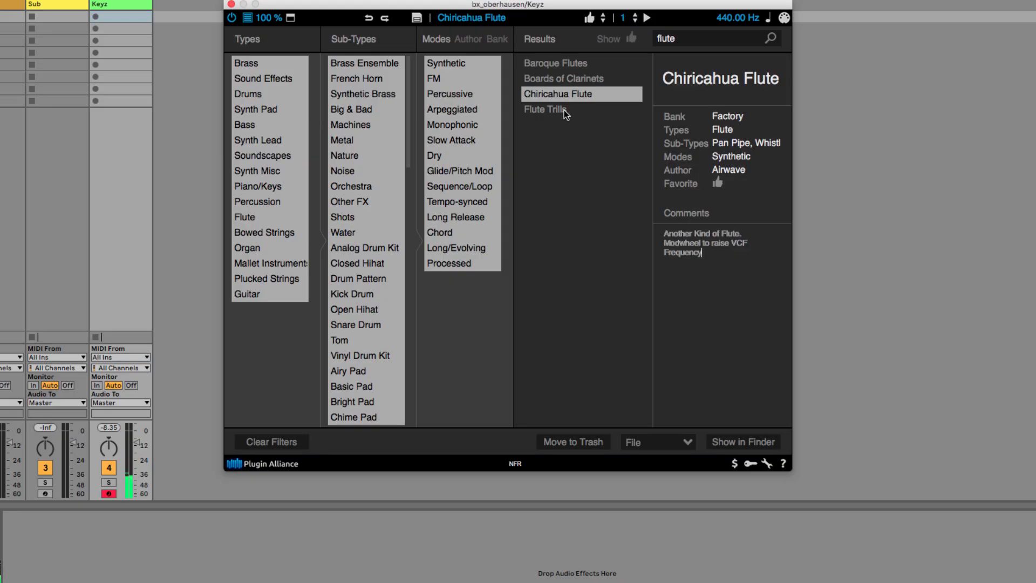
left_click(248, 17)
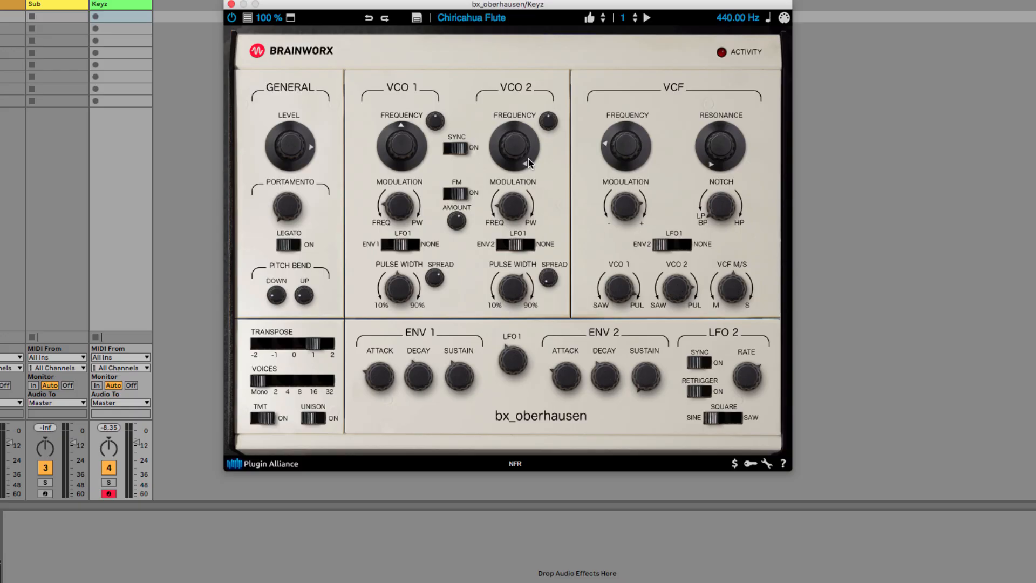
Step: In the modulation matrix, route LFO 1 to VCF Frequency in slot 2
mouse_move(521, 144)
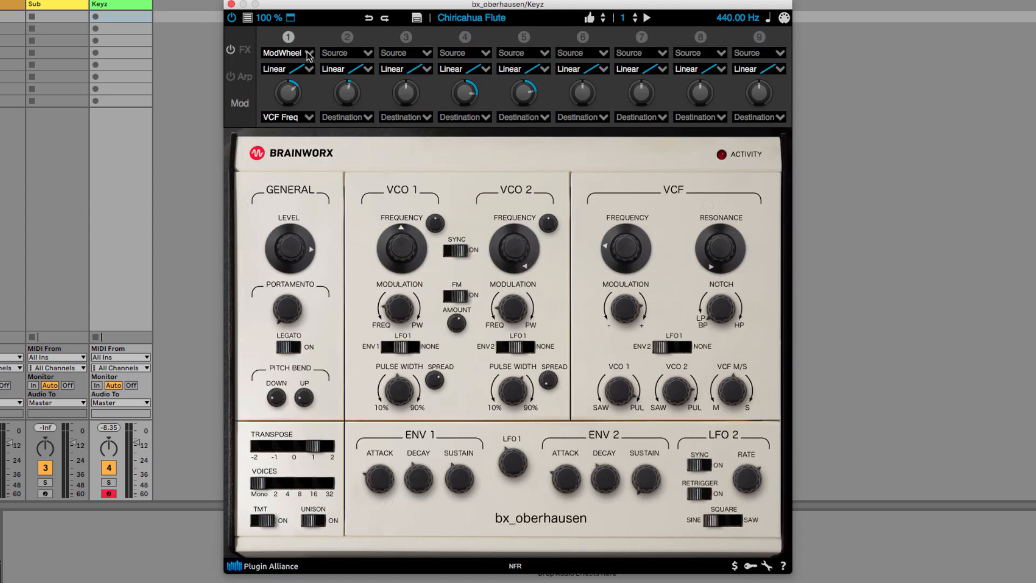
left_click(367, 53)
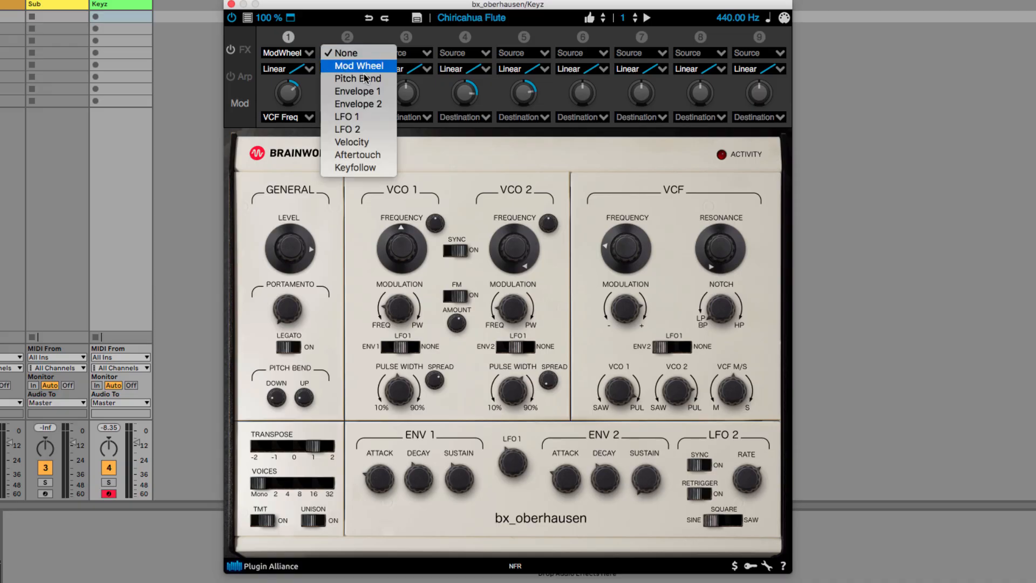
left_click(372, 120)
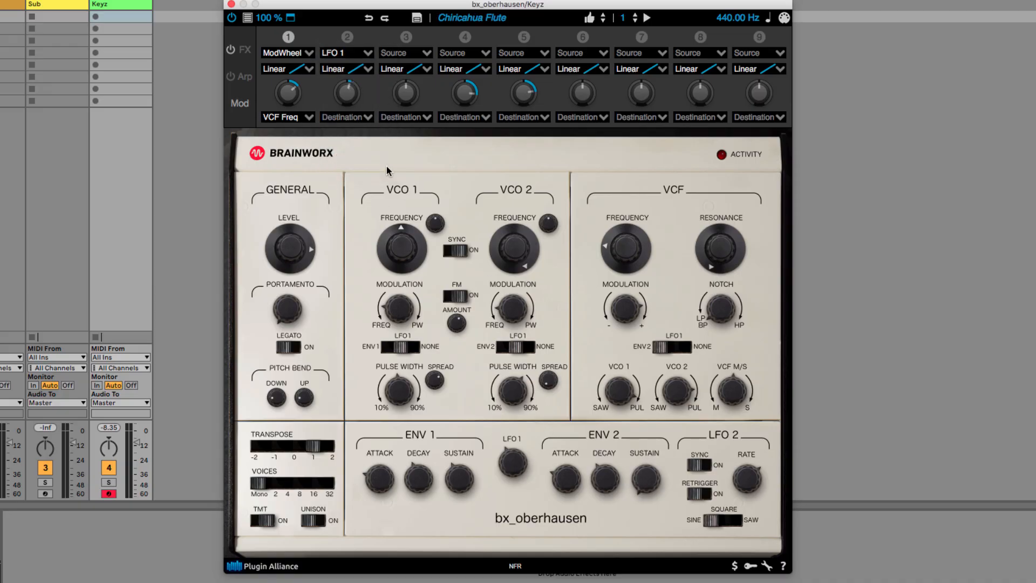
left_click(367, 118)
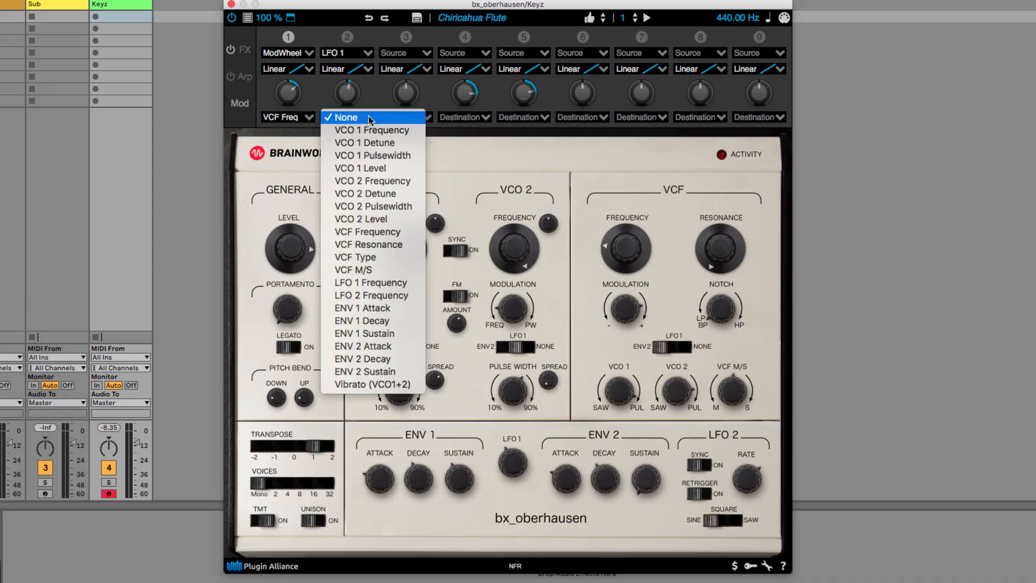
left_click(406, 232)
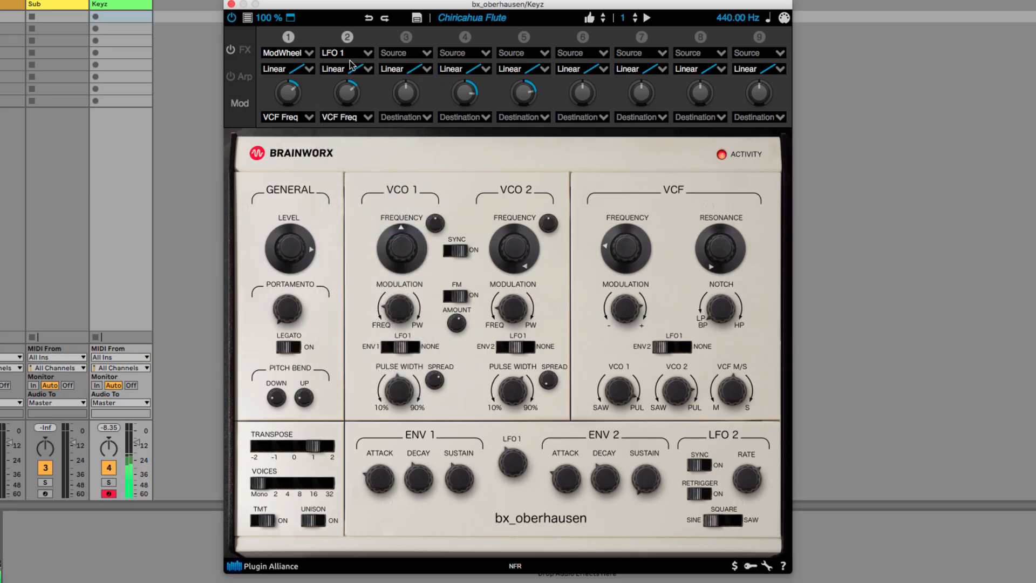
Step: Adjust the modulation amount in slot 2 and set a slightly faster LFO 1 rate
left_click_drag(349, 90, 350, 72)
mouse_move(511, 448)
left_click_drag(509, 444, 520, 404)
left_click_drag(511, 458, 502, 509)
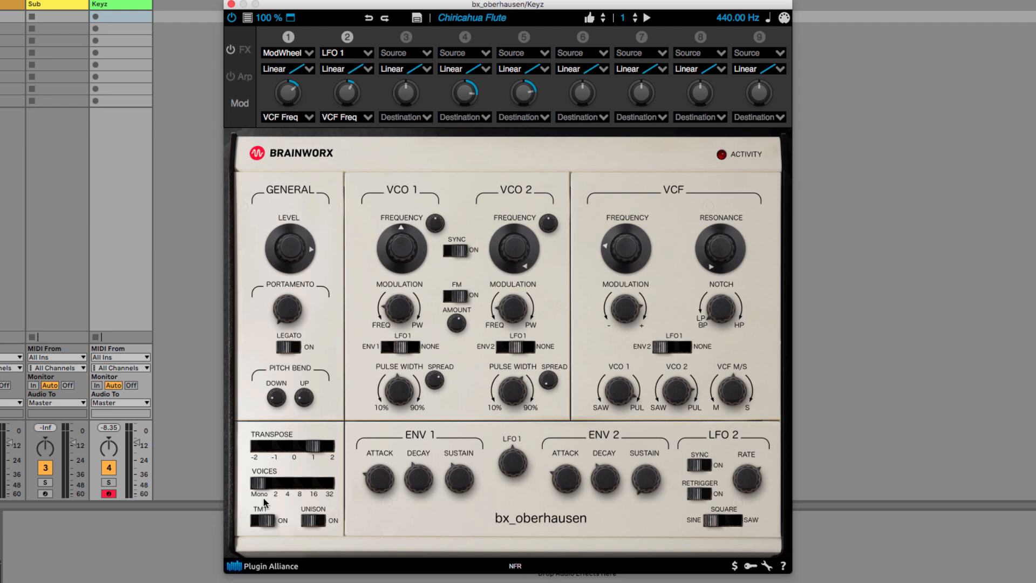
Step: Enable Unison and set the number of voices to 8
left_click(318, 520)
left_click_drag(259, 489, 302, 488)
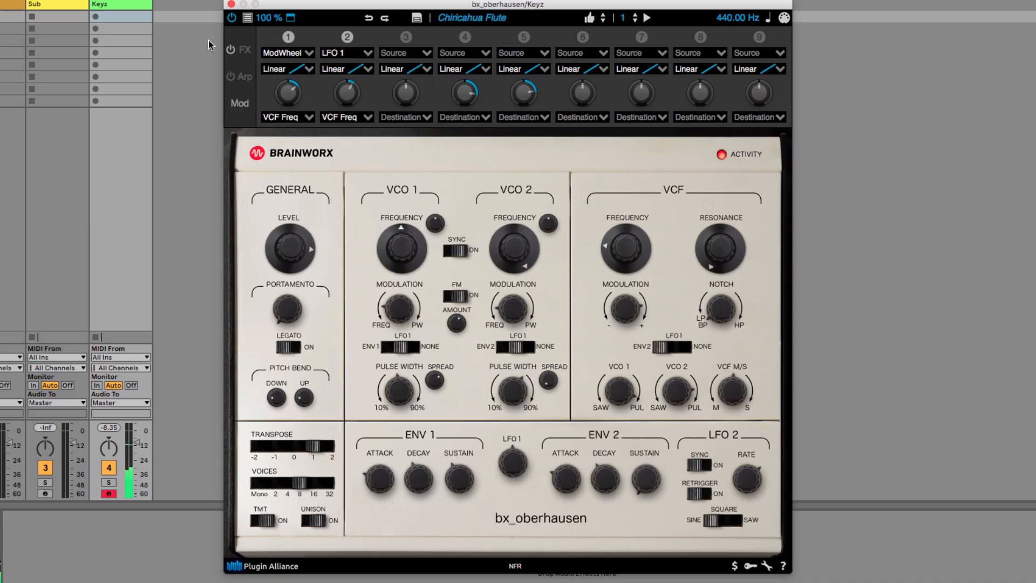
Step: Look through the preset's FX rack and arpeggiator settings, then return to the modulation matrix
left_click(242, 50)
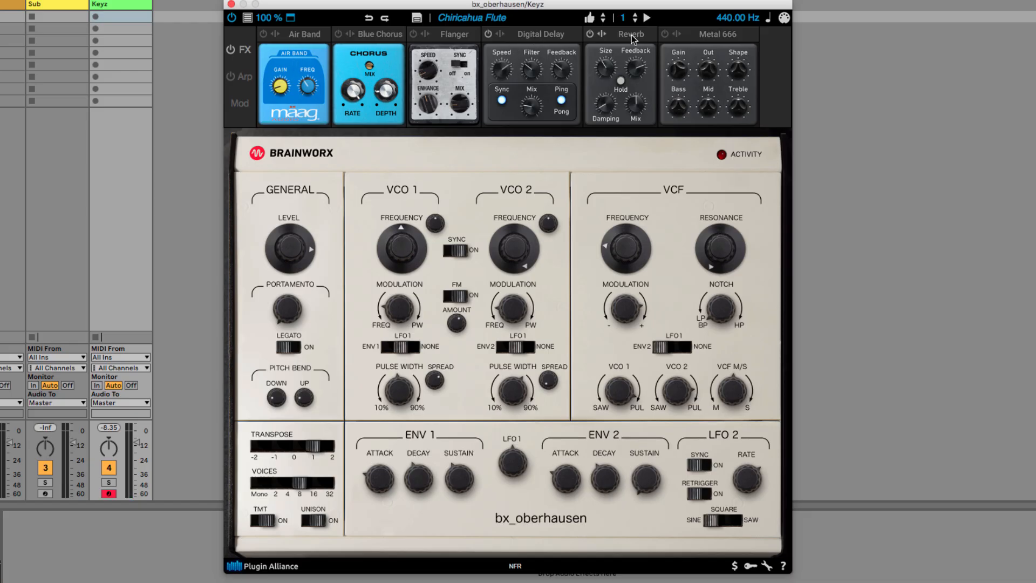
left_click(244, 76)
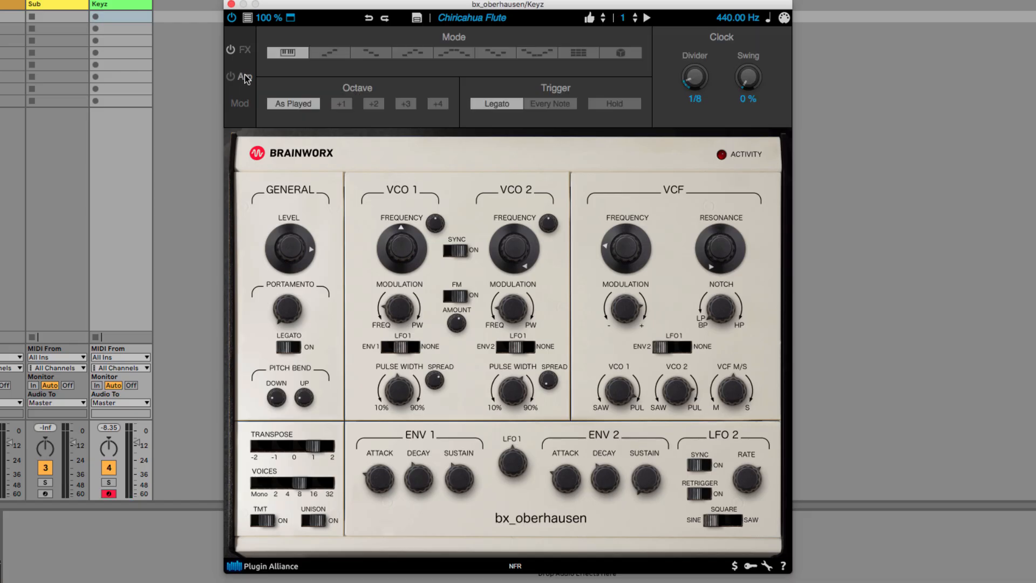
left_click(240, 103)
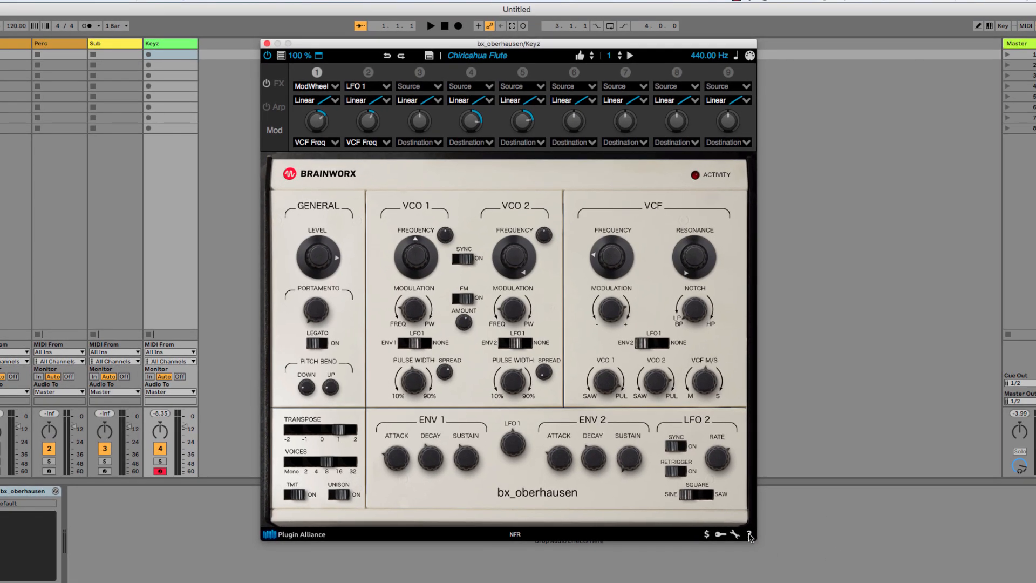
Step: Open the bx_oberhausen manual, and show and hide the MIDI controller assignment overlay
left_click(750, 535)
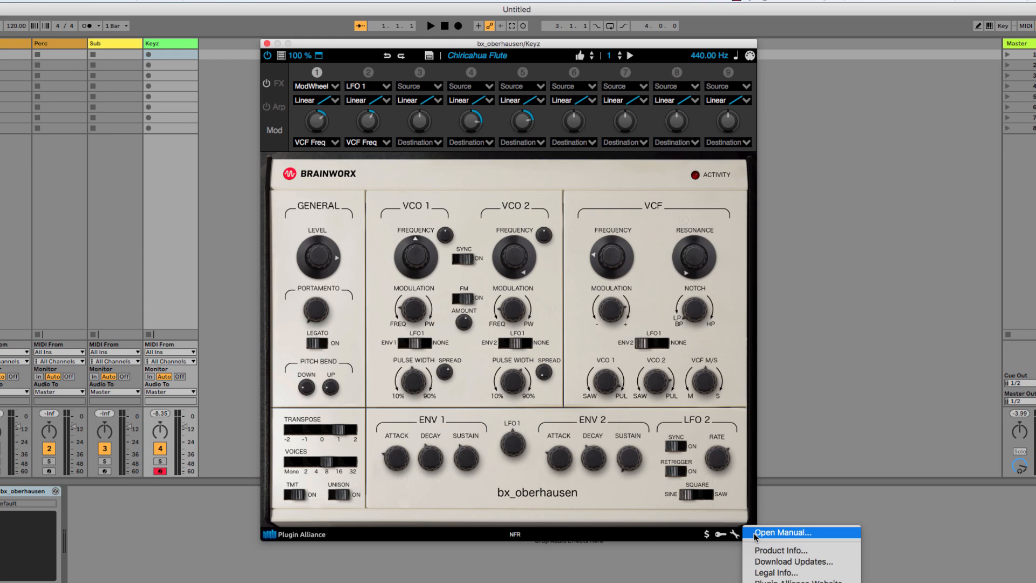
left_click(782, 532)
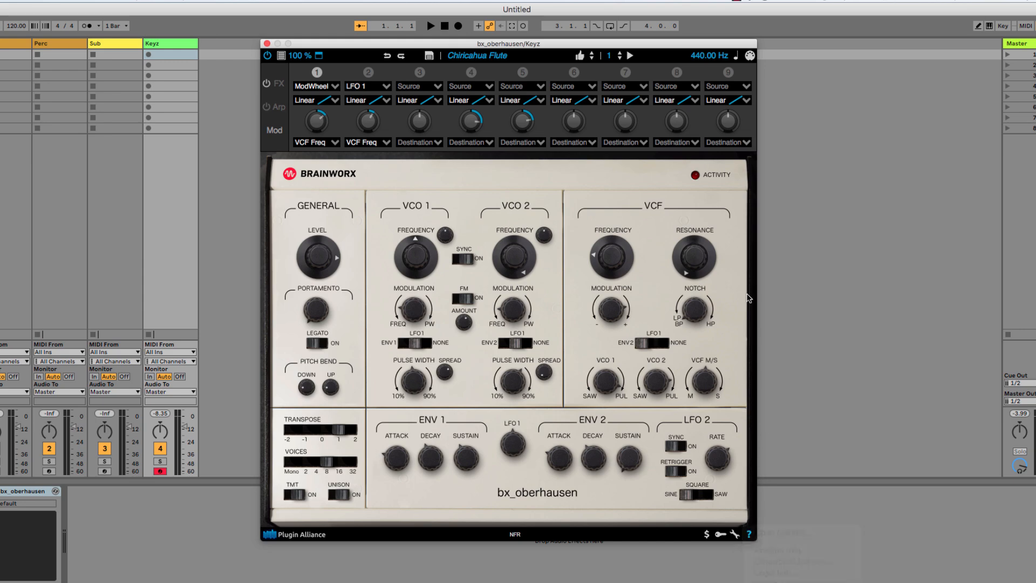
left_click(751, 57)
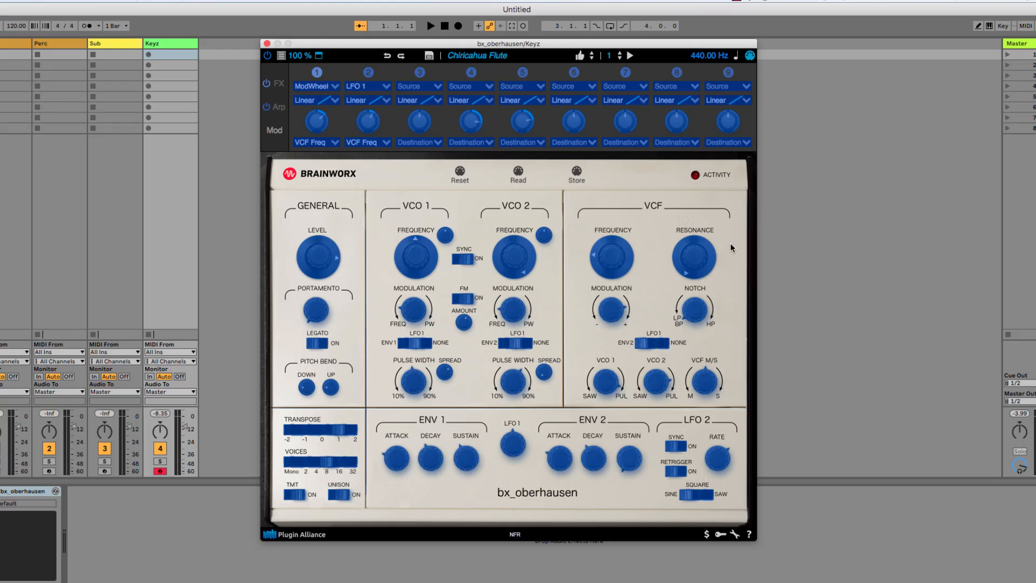
left_click(749, 55)
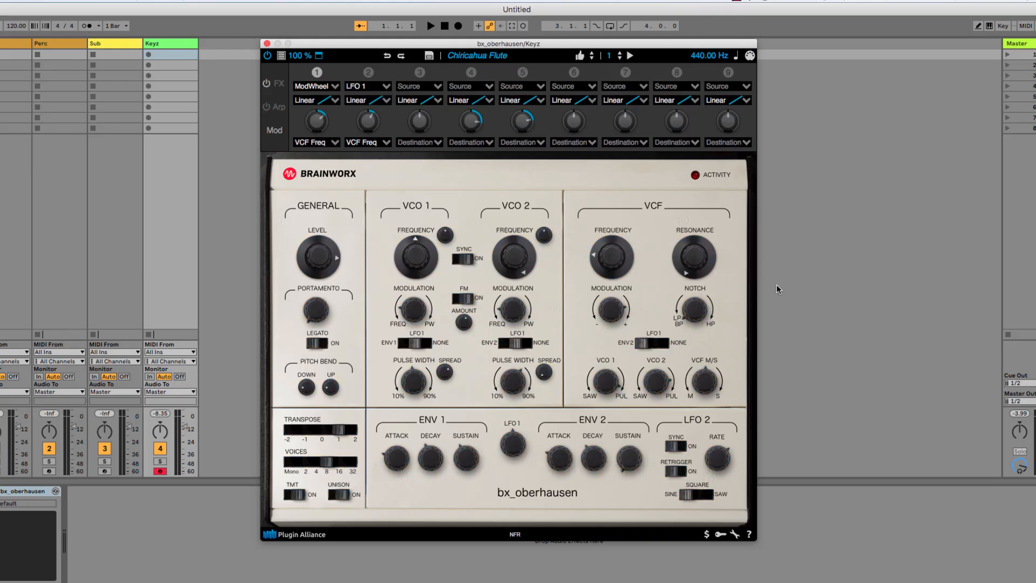